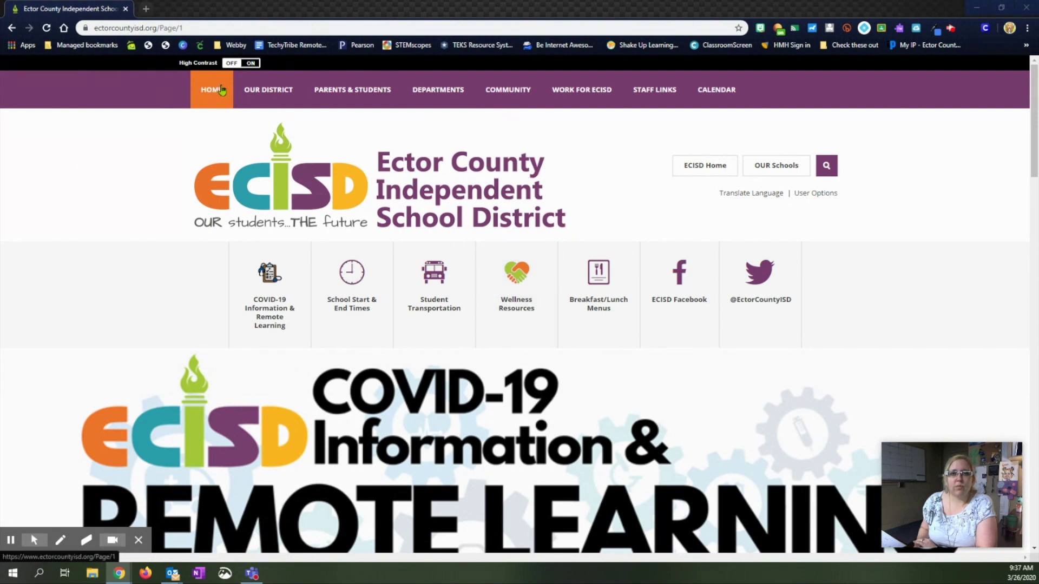
# Step: Go to the ECISD Staff Links page and open the ClassLink link under Staff Resources
pyautogui.click(657, 90)
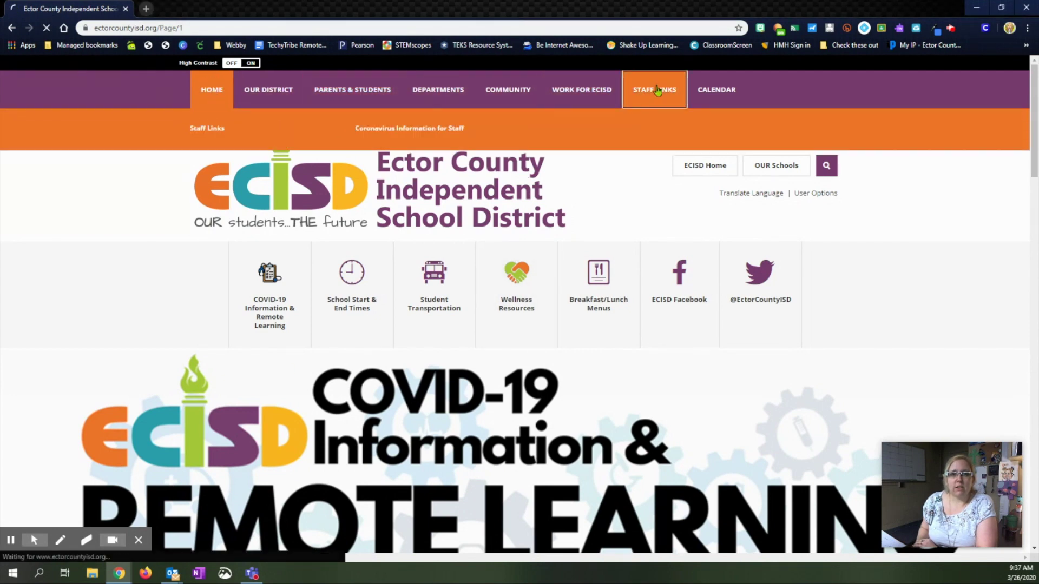
pyautogui.scroll(-3, 403, 427)
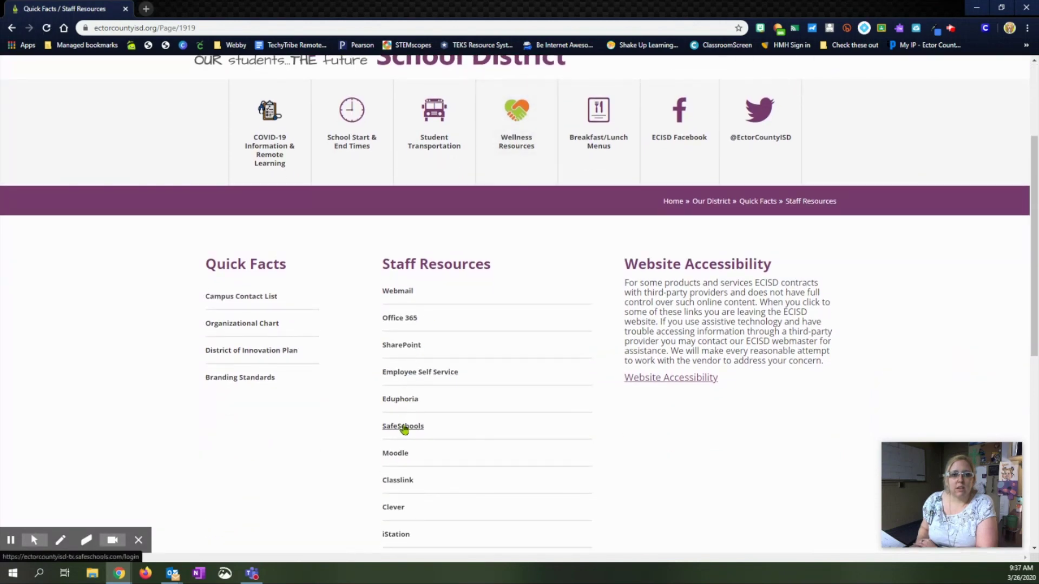
pyautogui.click(398, 481)
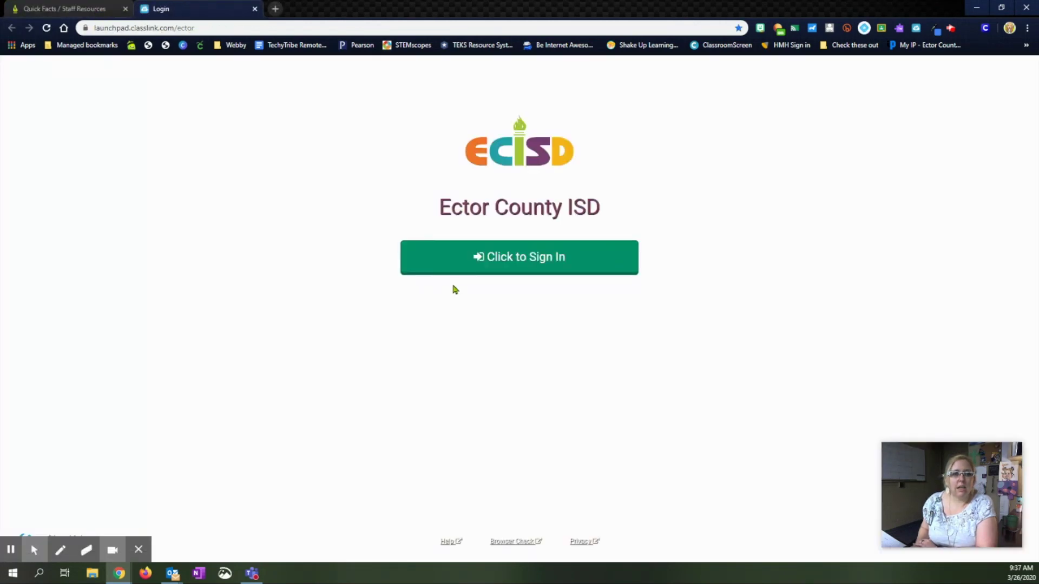
# Step: Sign in to ClassLink with 'Click to Sign In' to load the ECISD app launchpad
pyautogui.click(532, 275)
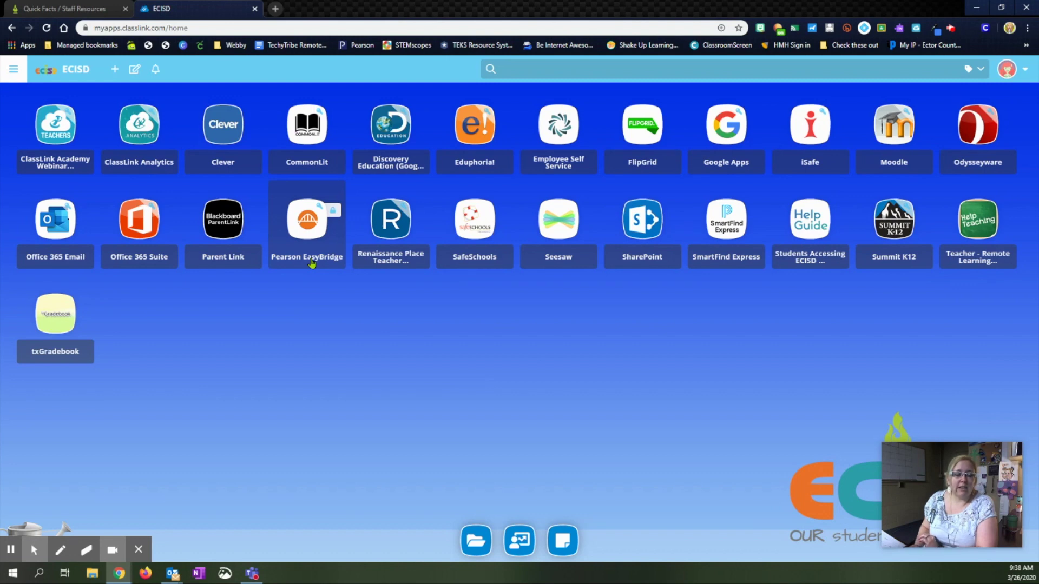
# Step: View More Info for the Pearson EasyBridge tile and highlight its student and staff login details
pyautogui.rightClick(327, 220)
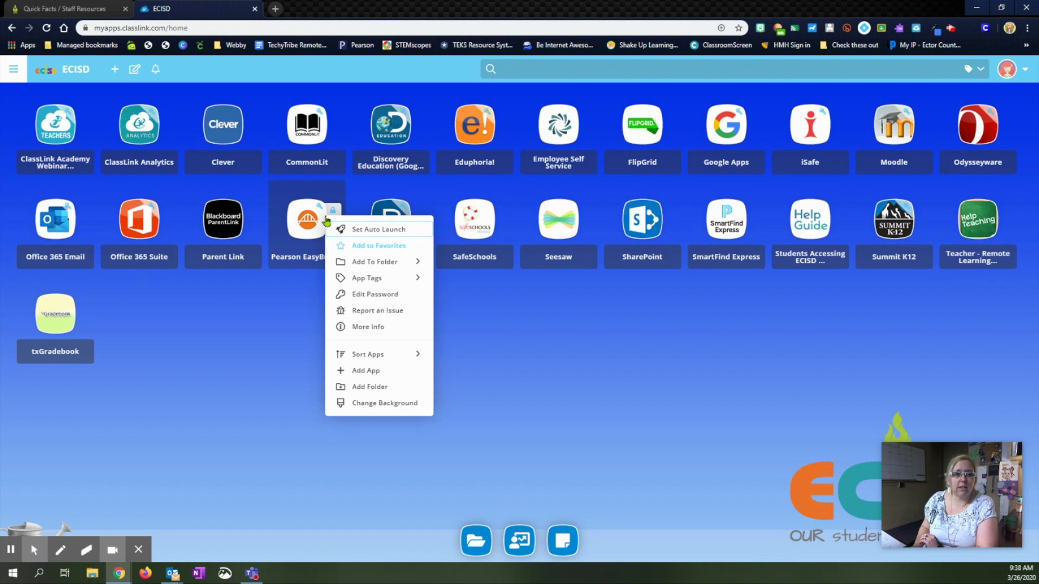
pyautogui.click(342, 328)
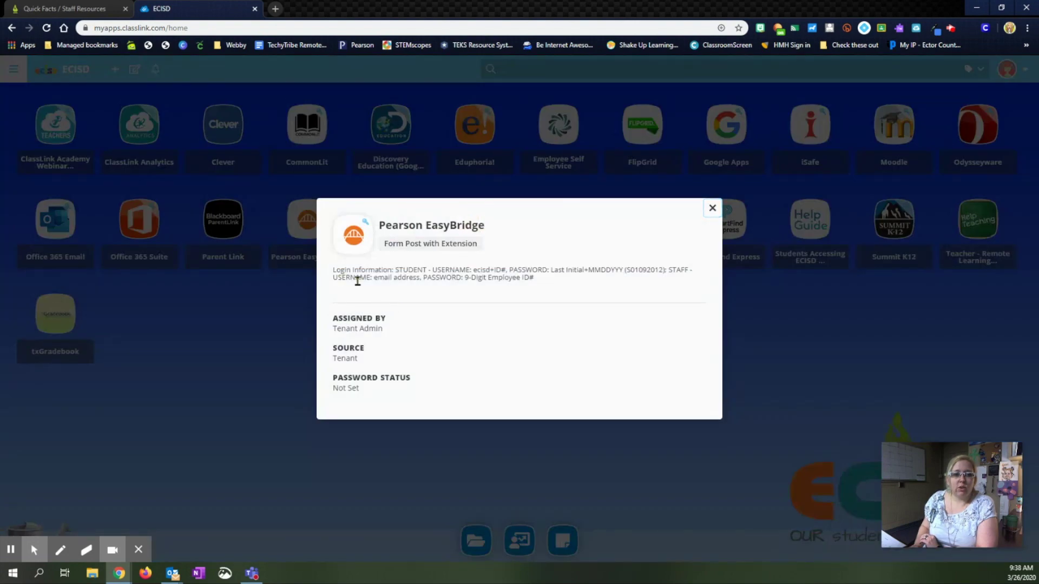
pyautogui.moveTo(333, 270); pyautogui.dragTo(460, 272)
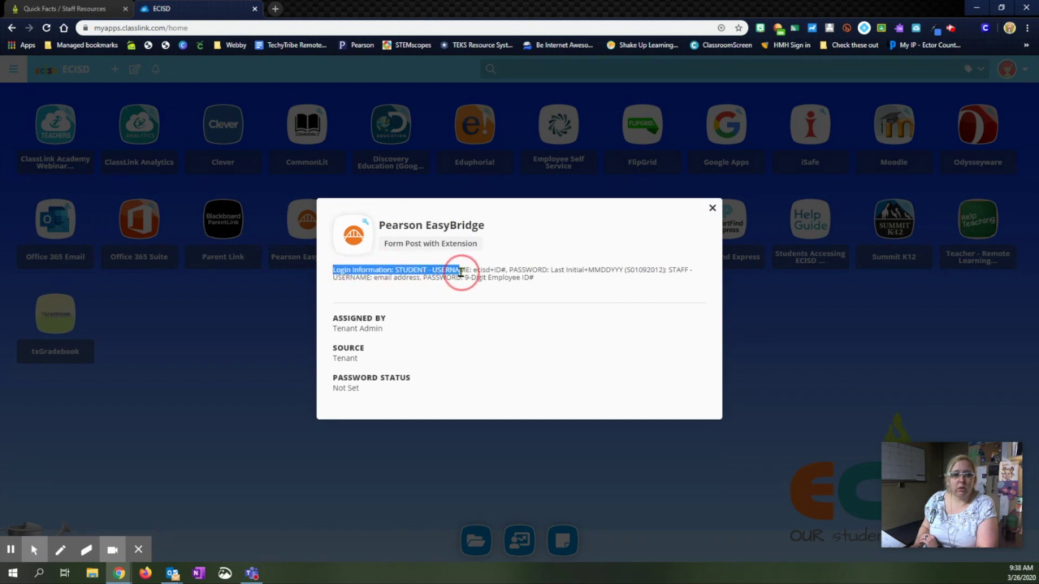
pyautogui.moveTo(673, 270); pyautogui.dragTo(693, 287)
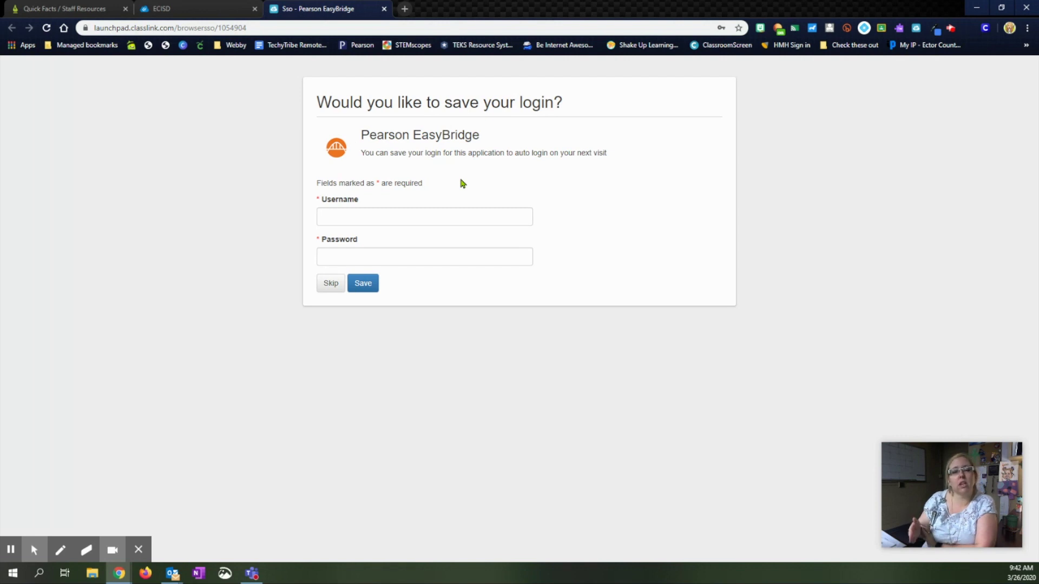
# Step: Enter the staff district username and the account password in the EasyBridge save-login form
pyautogui.click(385, 216)
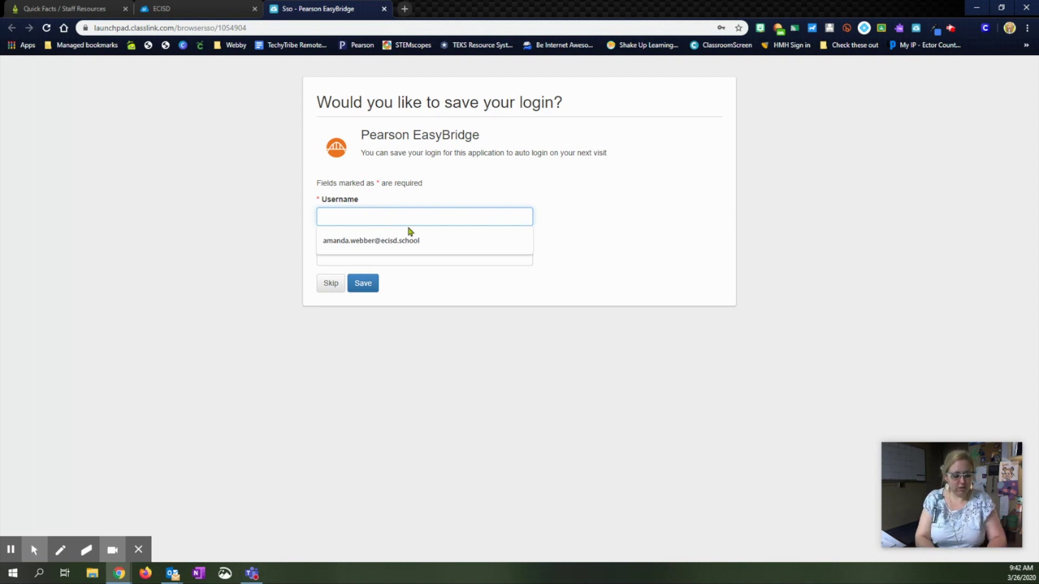
pyautogui.write('@ectorcountyisd')
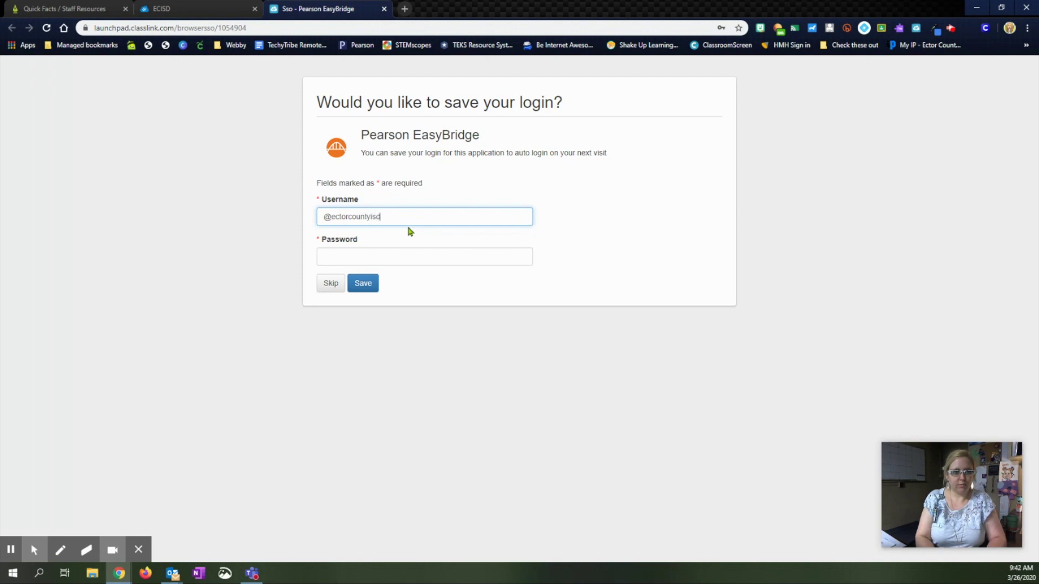
pyautogui.write('.org')
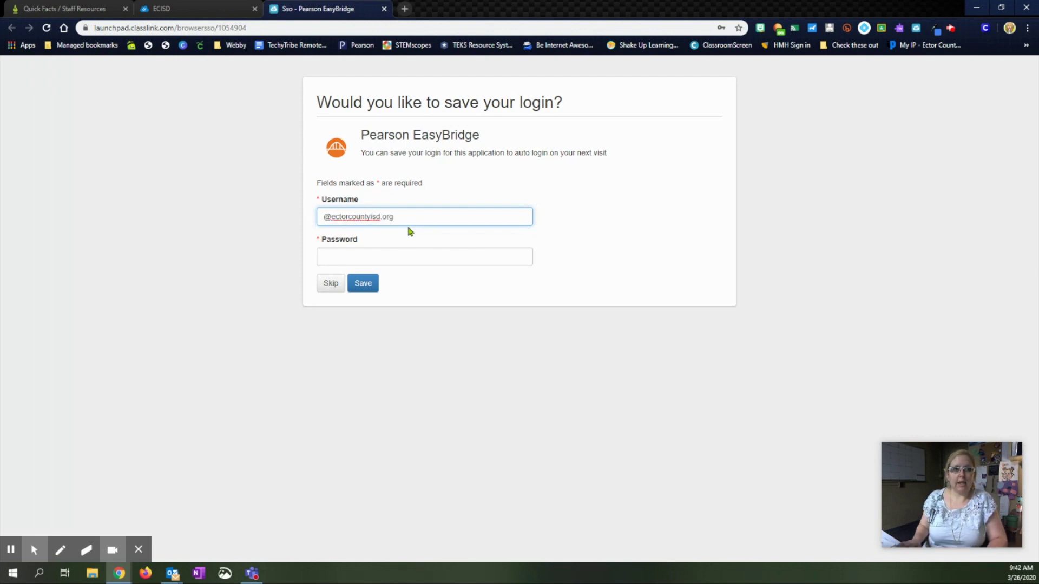
pyautogui.click(378, 255)
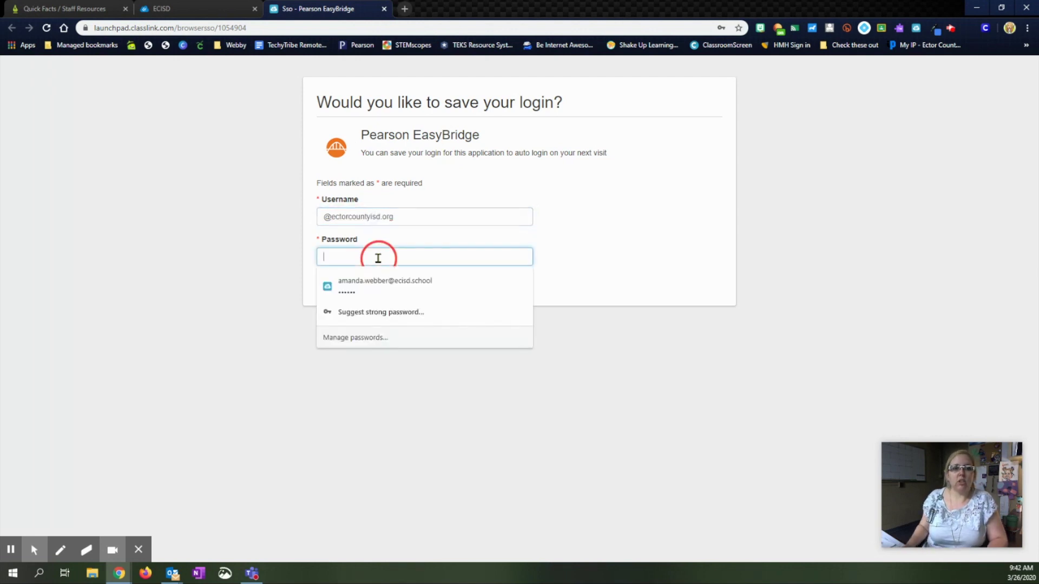
pyautogui.click(587, 243)
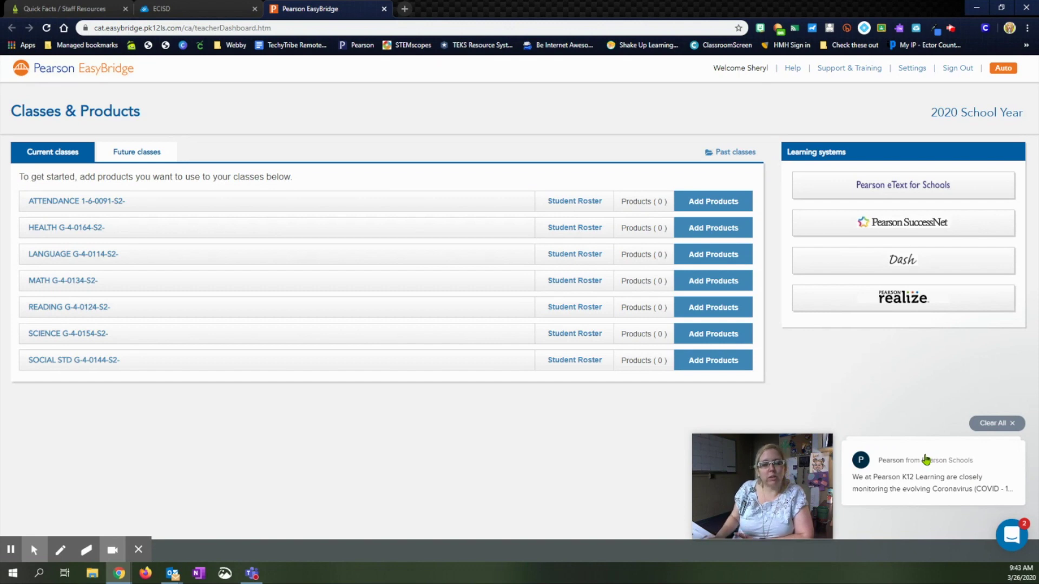
# Step: Clear the Pearson notification and open Add Products for the MATH G-4-0134-S2- class
pyautogui.click(996, 426)
pyautogui.moveTo(835, 459); pyautogui.dragTo(963, 454)
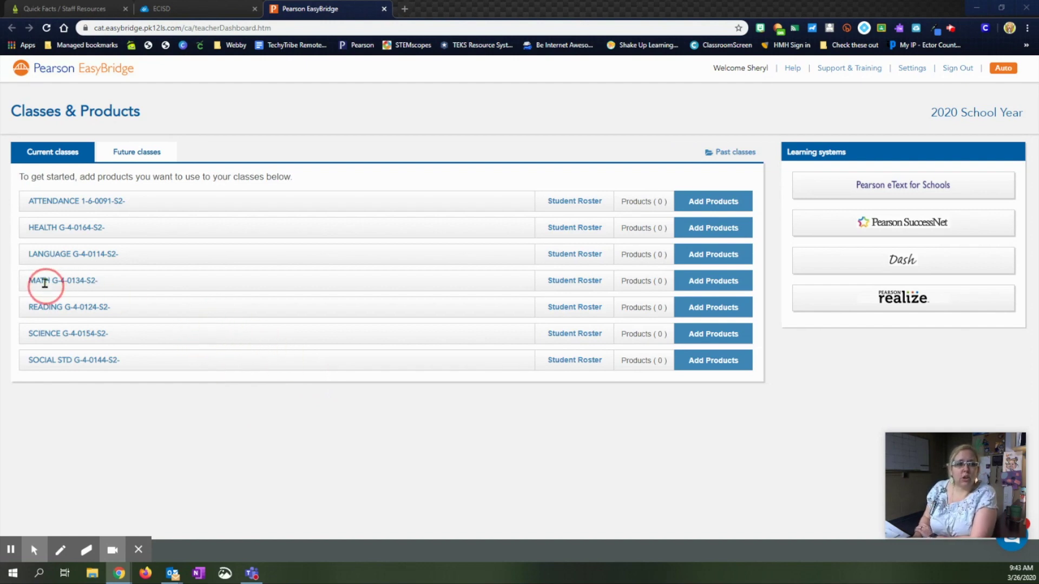
pyautogui.moveTo(30, 282); pyautogui.dragTo(98, 289)
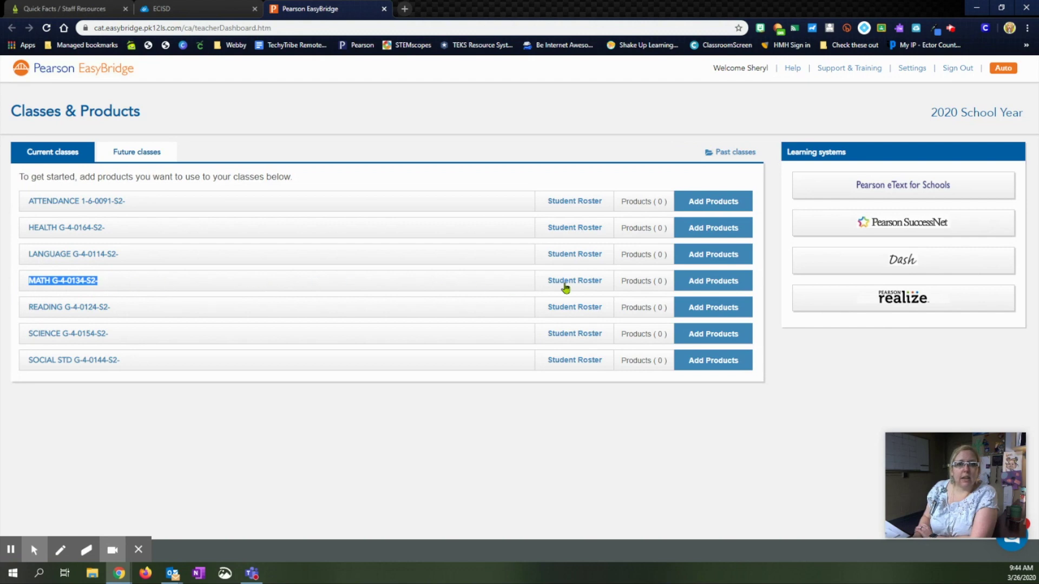
pyautogui.click(709, 282)
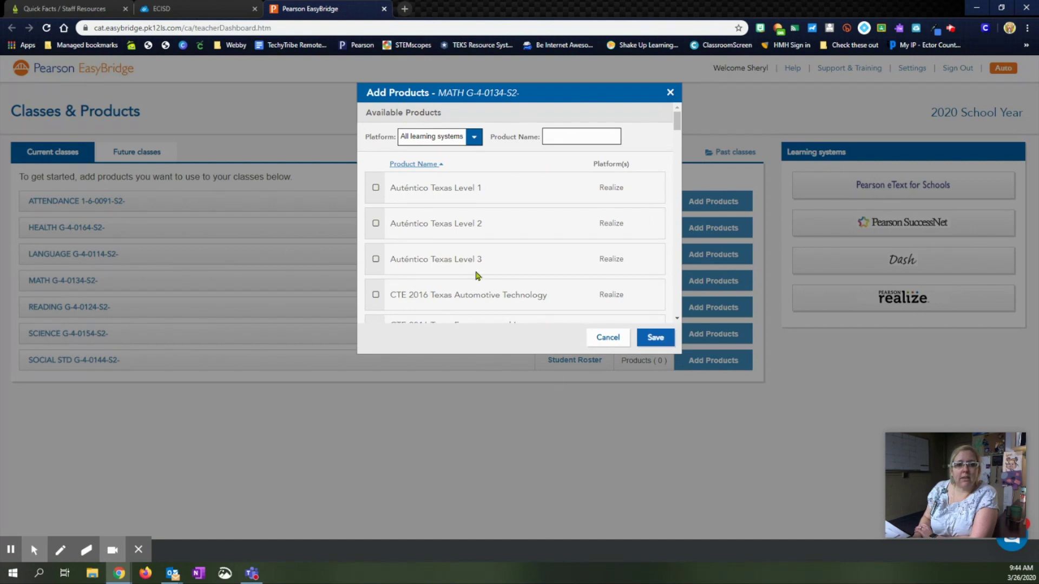
# Step: Filter to Realize products, search 'math', and save enVisionMATH Texas 2.0 Grade 4 for the class
pyautogui.click(475, 139)
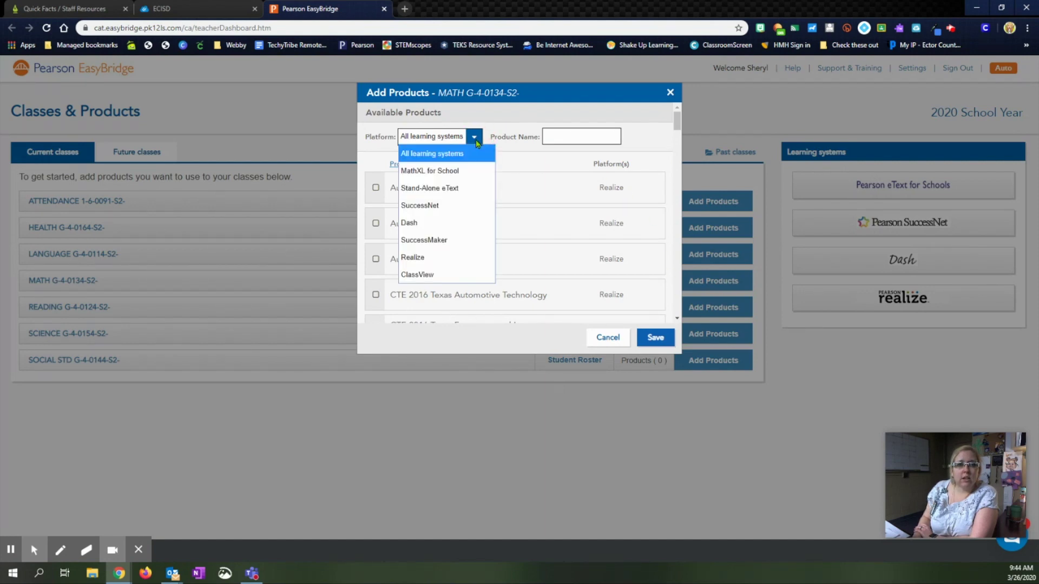
pyautogui.click(432, 259)
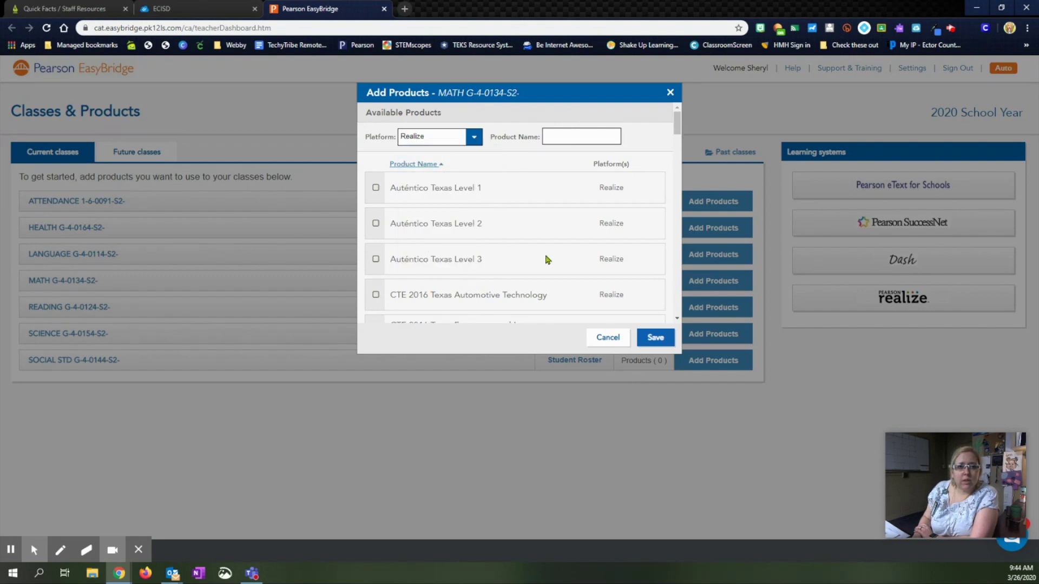
pyautogui.click(585, 136)
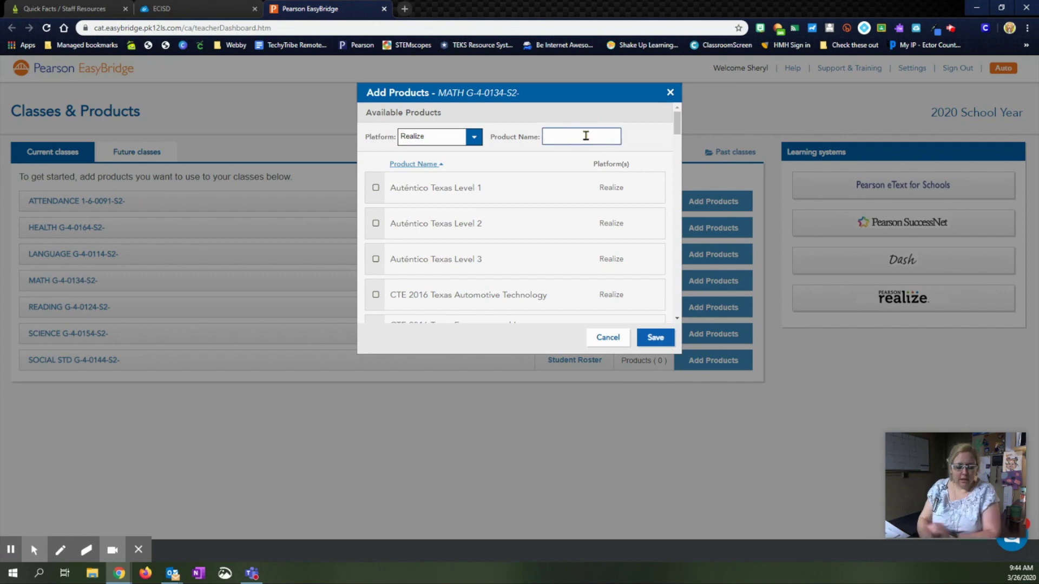
pyautogui.write('math')
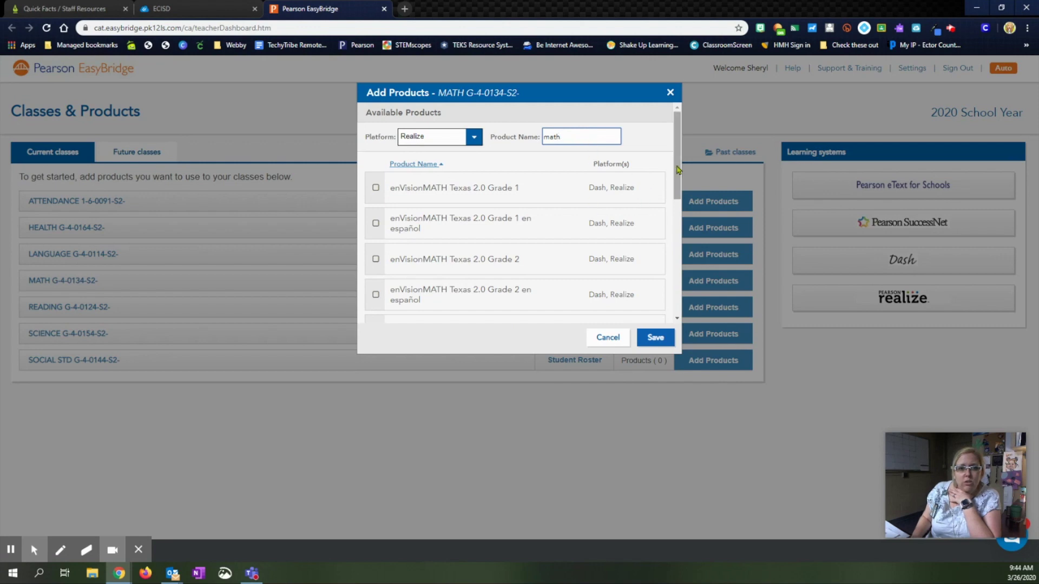
pyautogui.moveTo(677, 169); pyautogui.dragTo(662, 243)
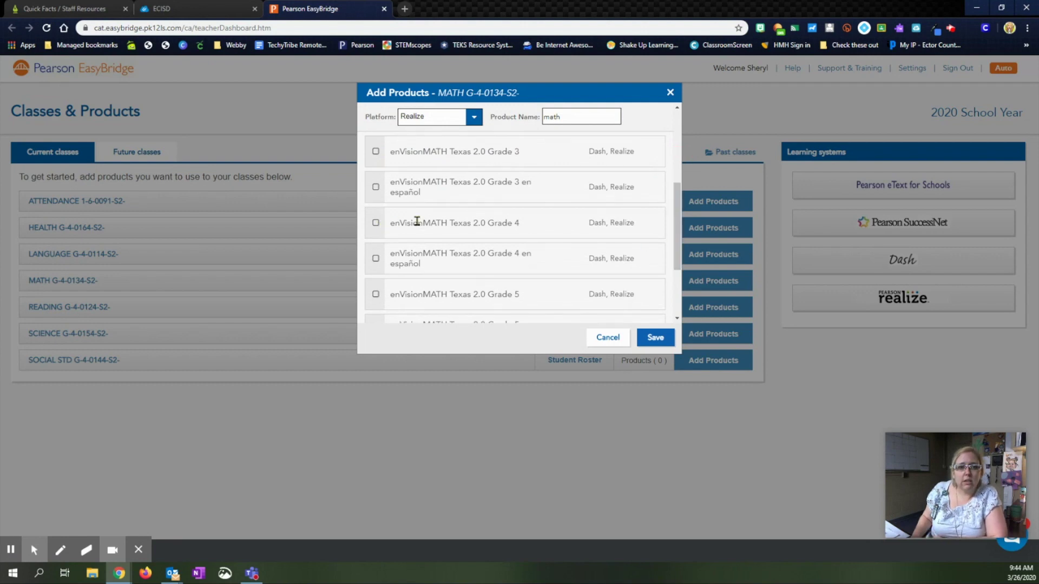
pyautogui.click(375, 223)
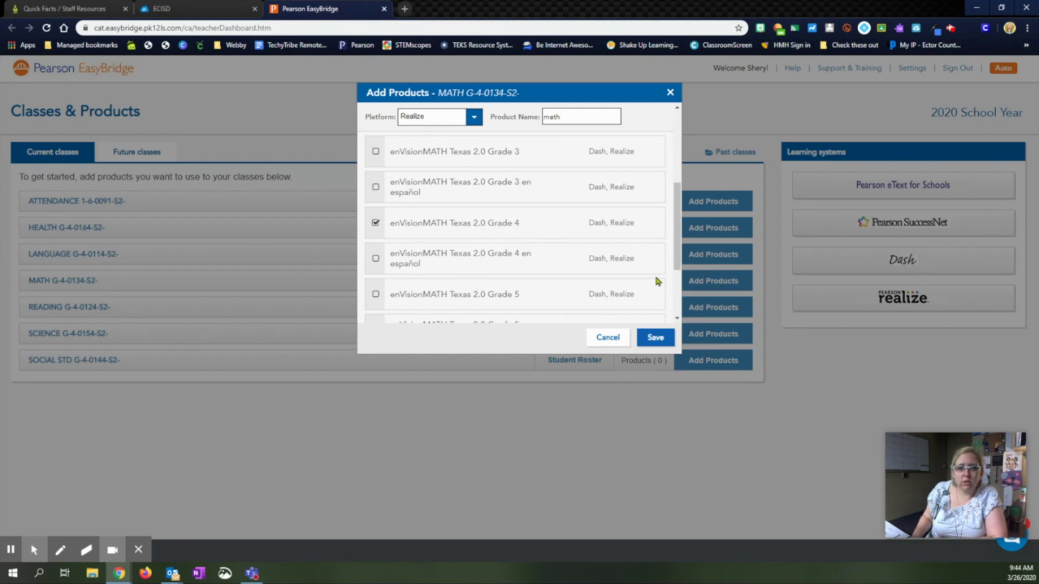
pyautogui.click(656, 338)
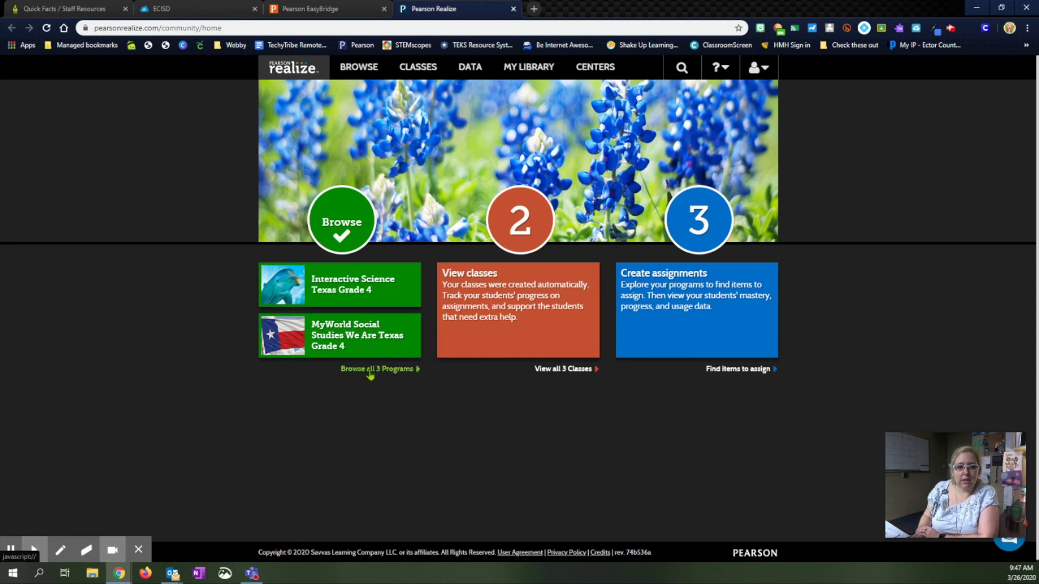
# Step: Open the enVisionMATH Texas 2.0 Grade 4 program and its Topic 04 lessons
pyautogui.click(373, 369)
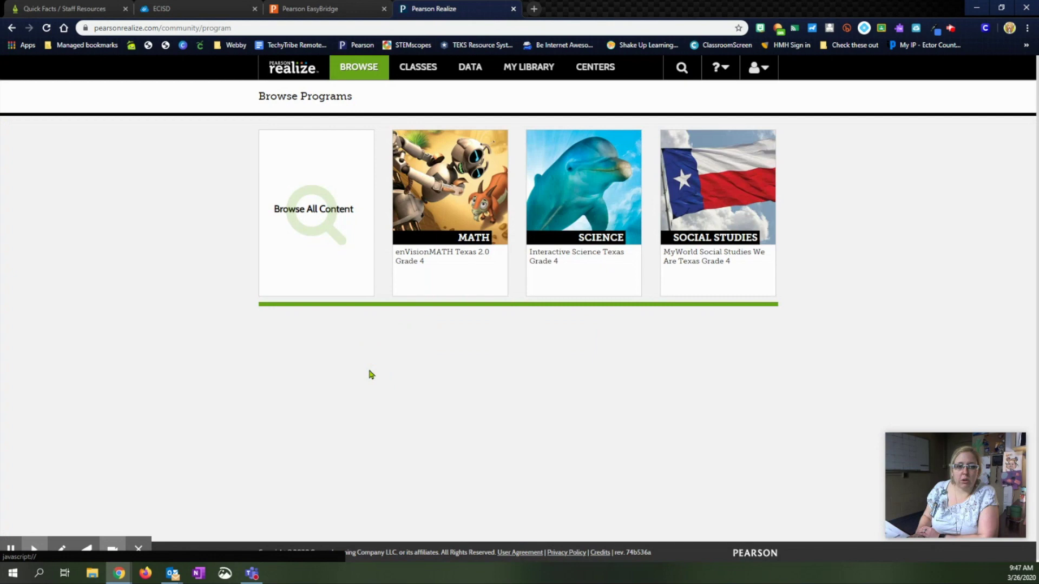
pyautogui.click(464, 200)
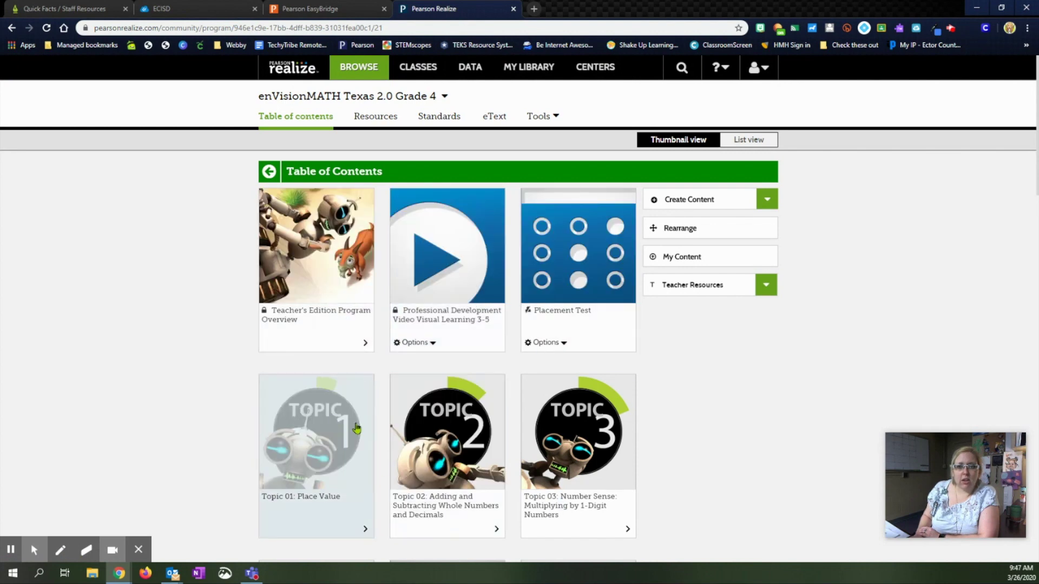
pyautogui.scroll(-1, 356, 426)
pyautogui.scroll(-2, 377, 387)
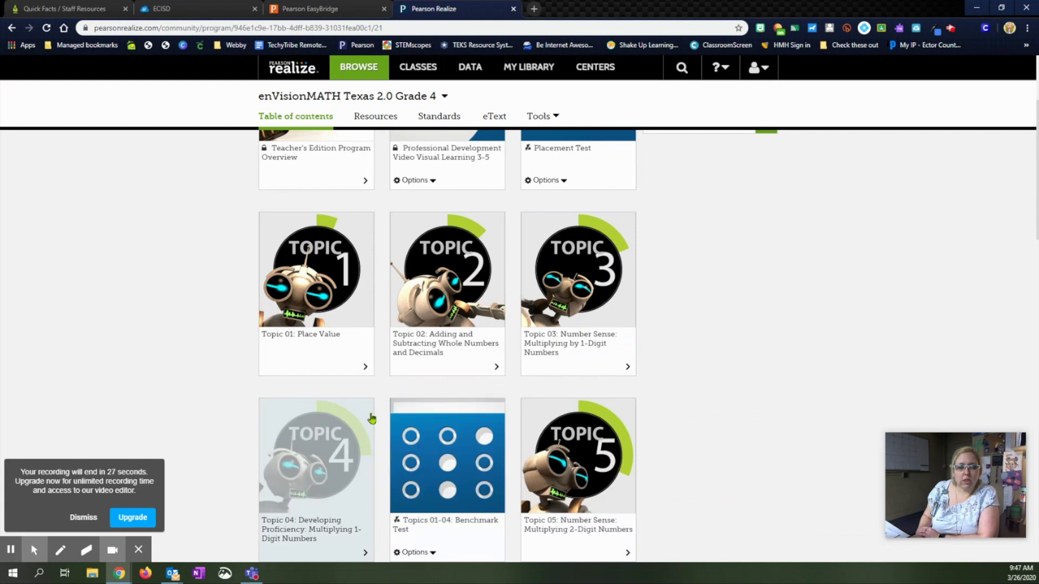
pyautogui.click(314, 472)
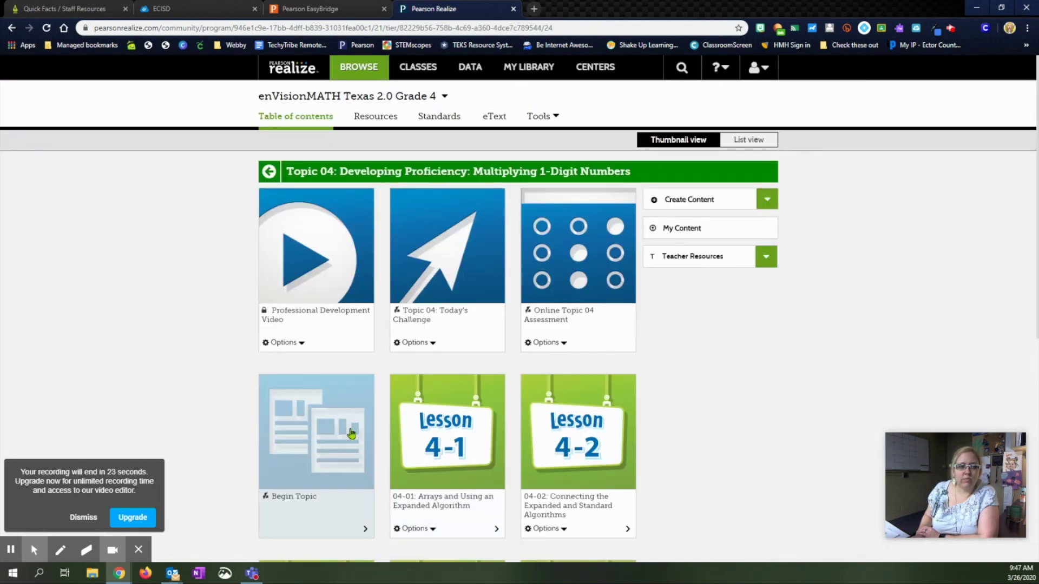
# Step: Open lesson 4-5, Multiplying 4-Digit by 1-Digit Numbers, and begin assigning its Practice activity
pyautogui.moveTo(10, 551)
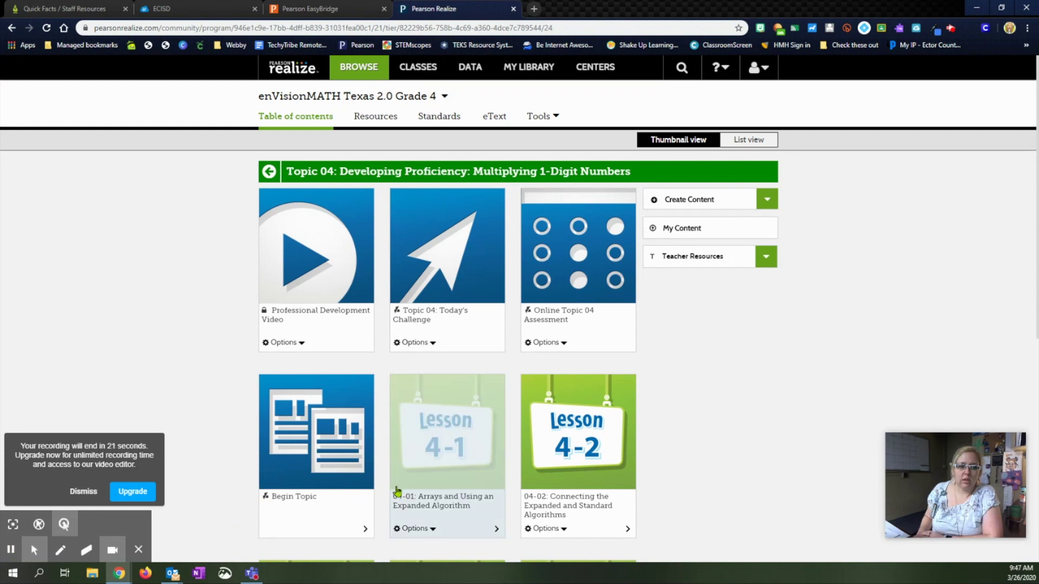
pyautogui.click(84, 491)
pyautogui.scroll(-2, 480, 450)
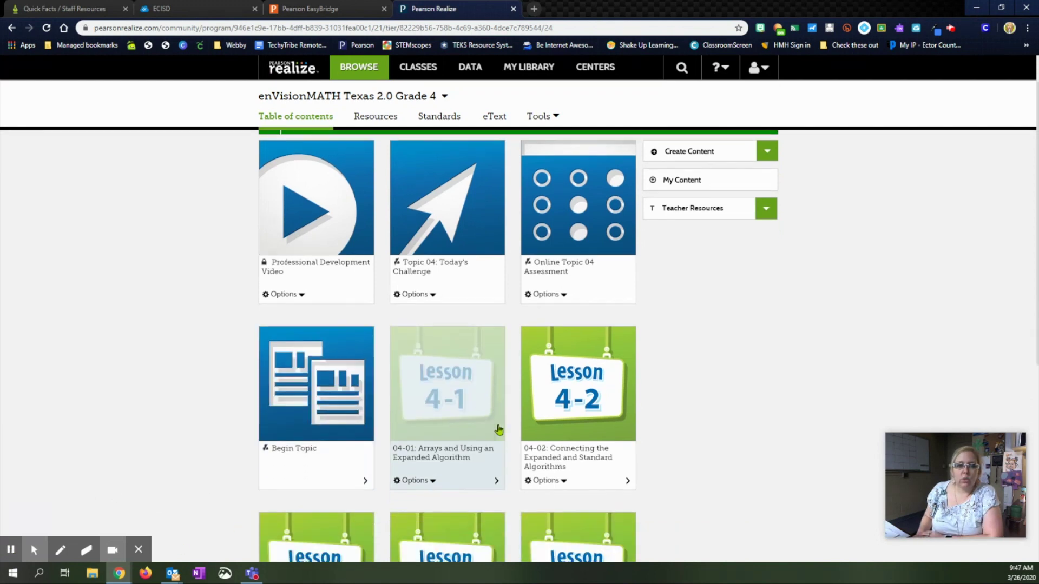
pyautogui.scroll(-1, 468, 440)
pyautogui.scroll(-1, 427, 475)
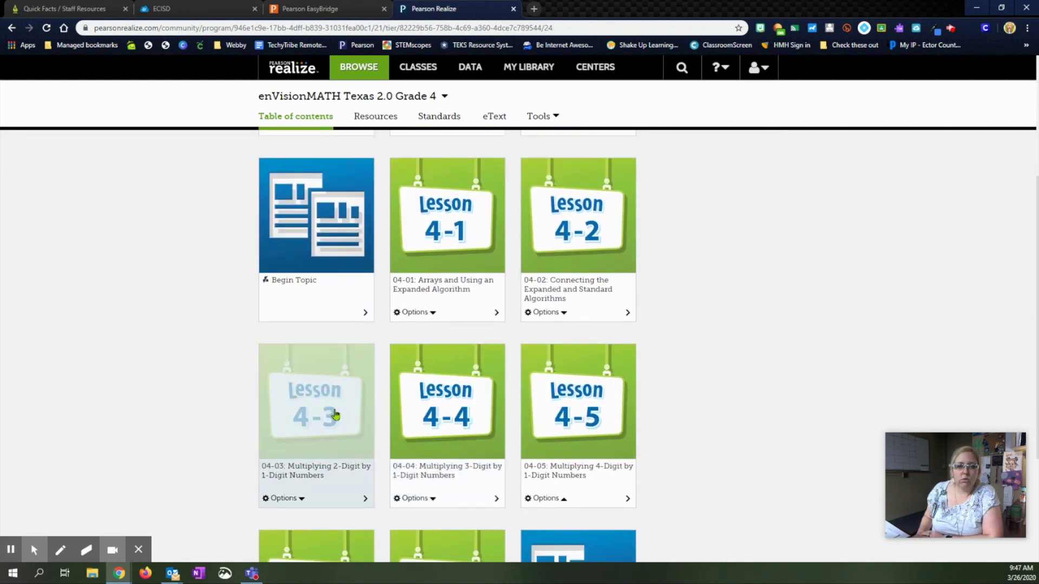
pyautogui.click(589, 420)
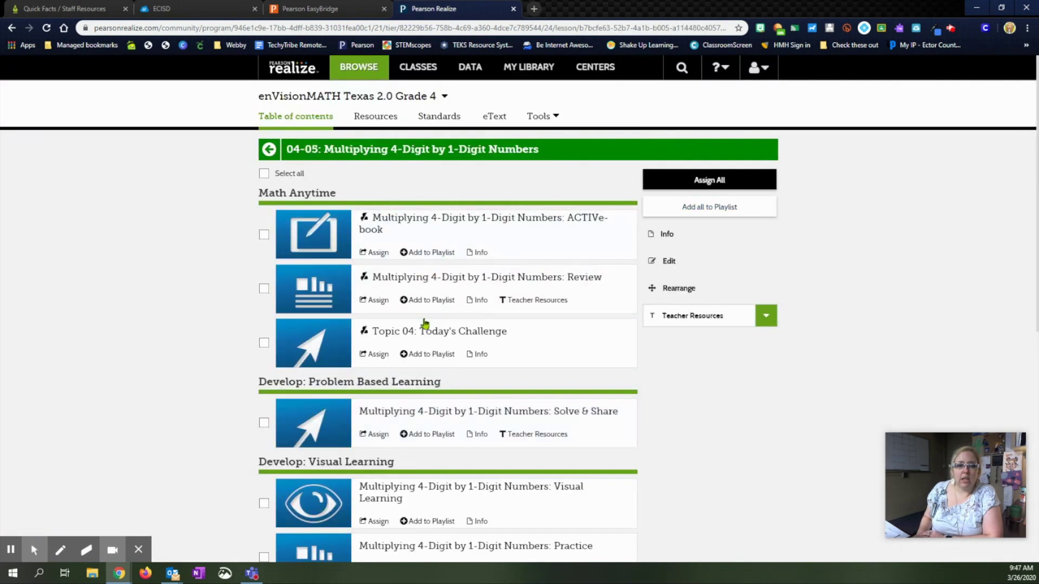
pyautogui.scroll(-3, 424, 325)
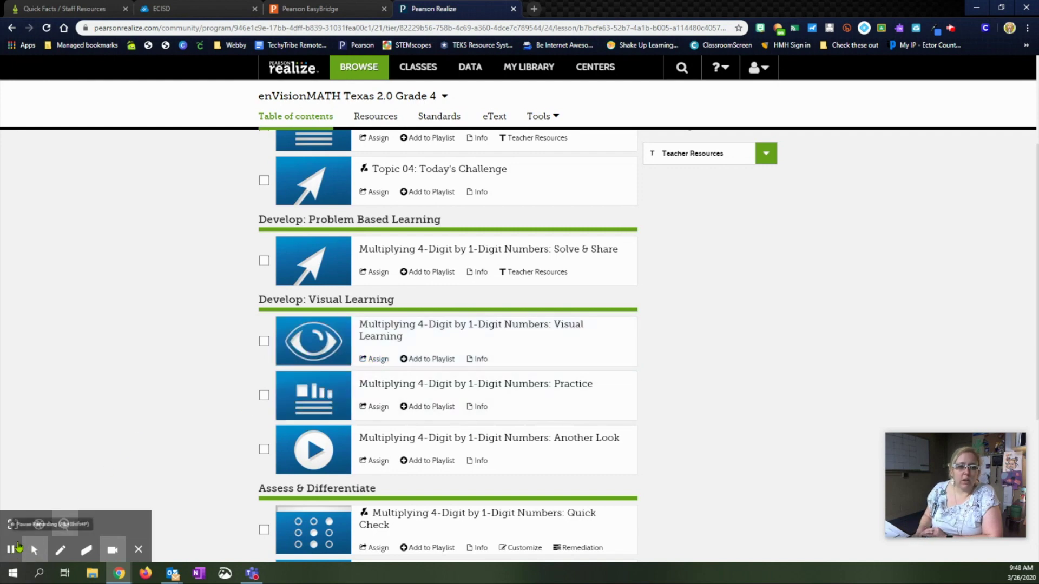
pyautogui.click(381, 411)
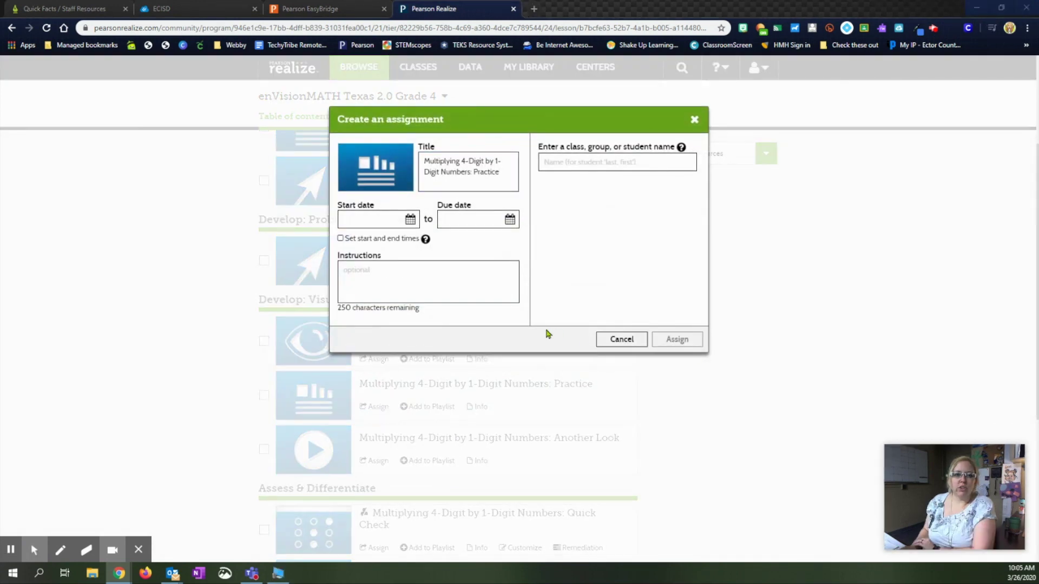
# Step: Set the Practice assignment to start 03/26/2020 and be due 03/27/2020
pyautogui.moveTo(506, 172); pyautogui.dragTo(426, 162)
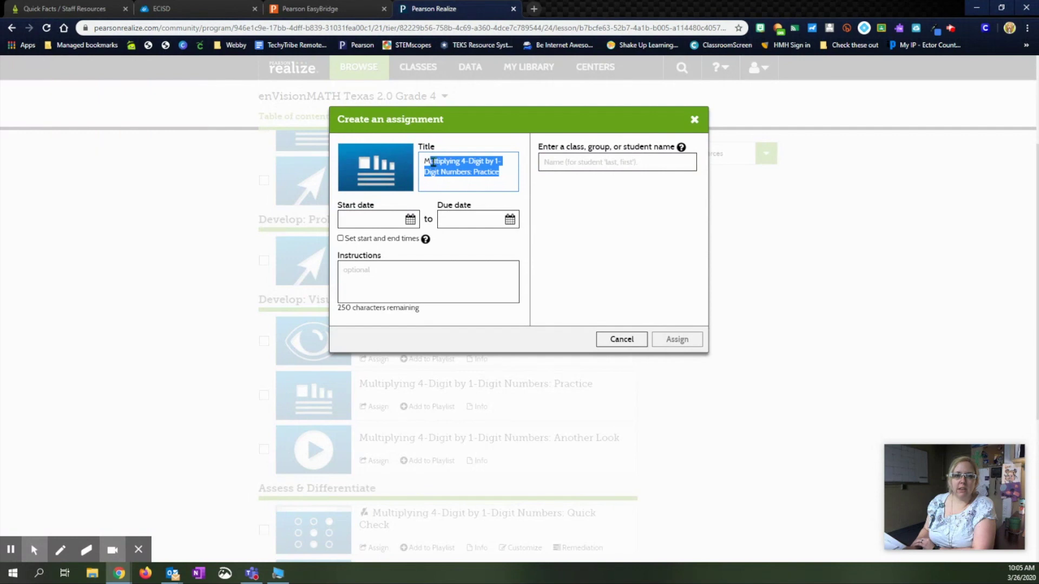
pyautogui.click(448, 164)
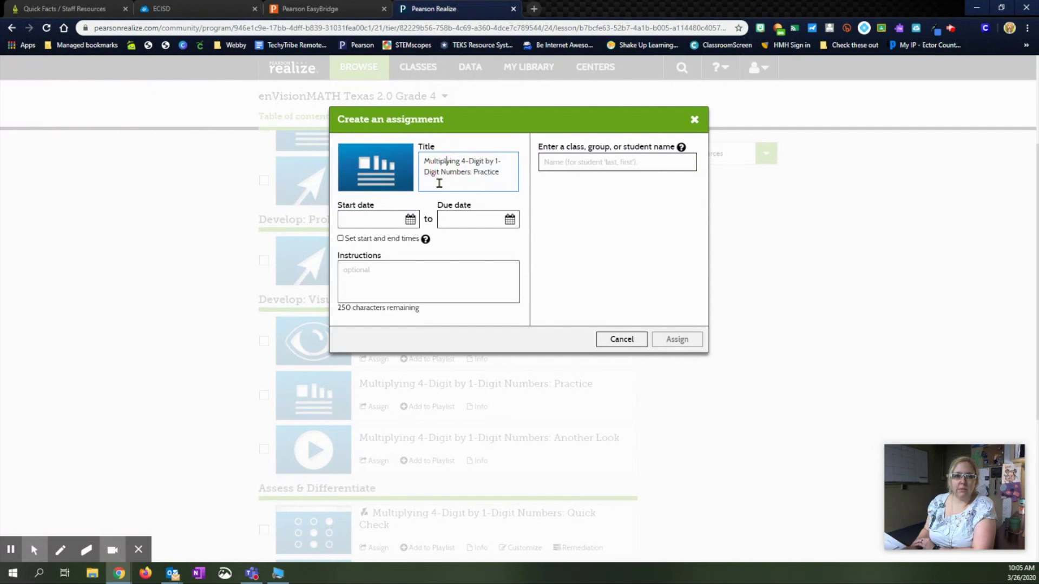
pyautogui.click(410, 220)
pyautogui.click(409, 311)
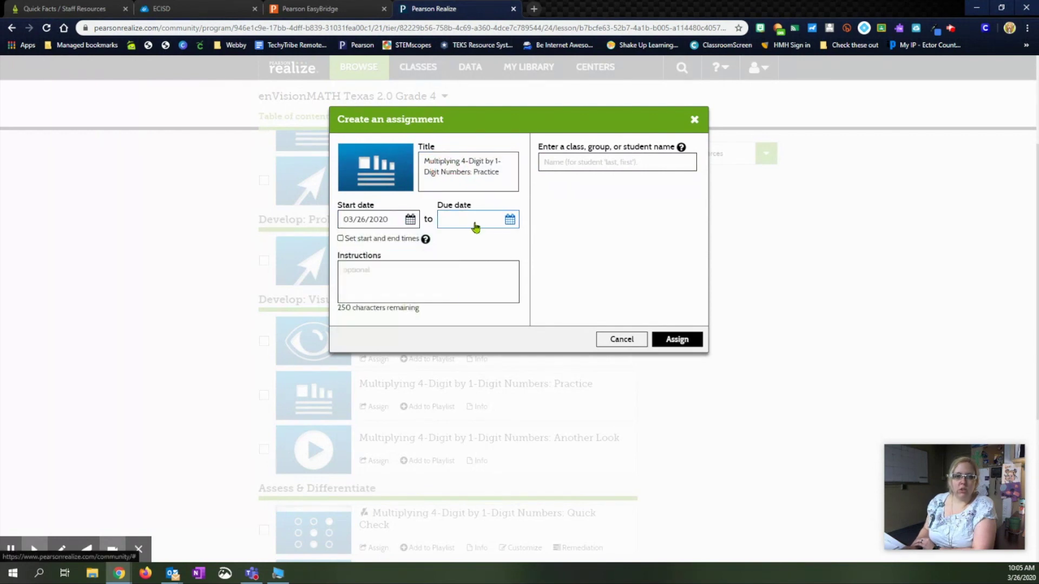
pyautogui.click(510, 220)
pyautogui.click(523, 312)
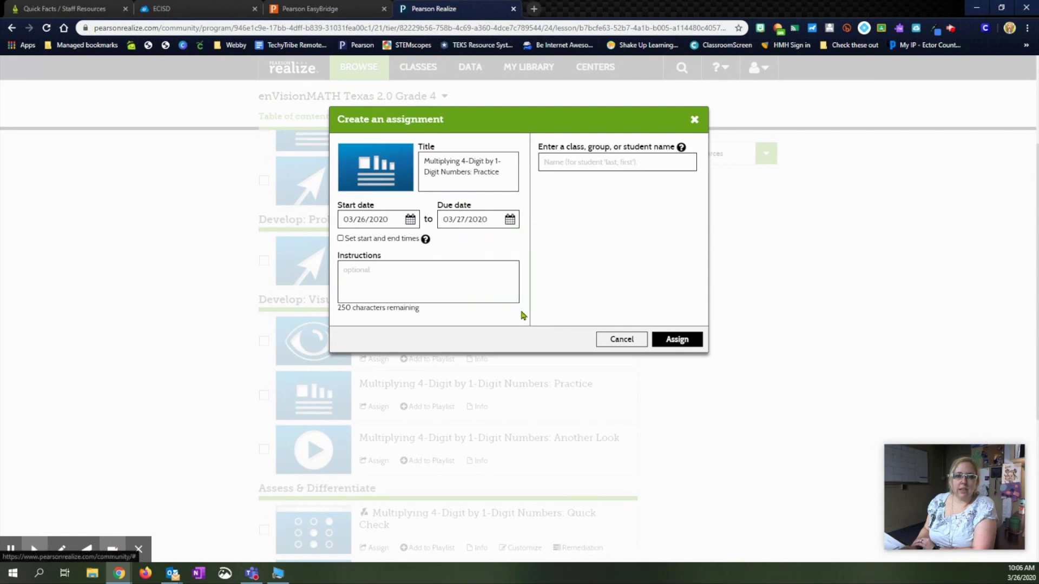
pyautogui.click(341, 238)
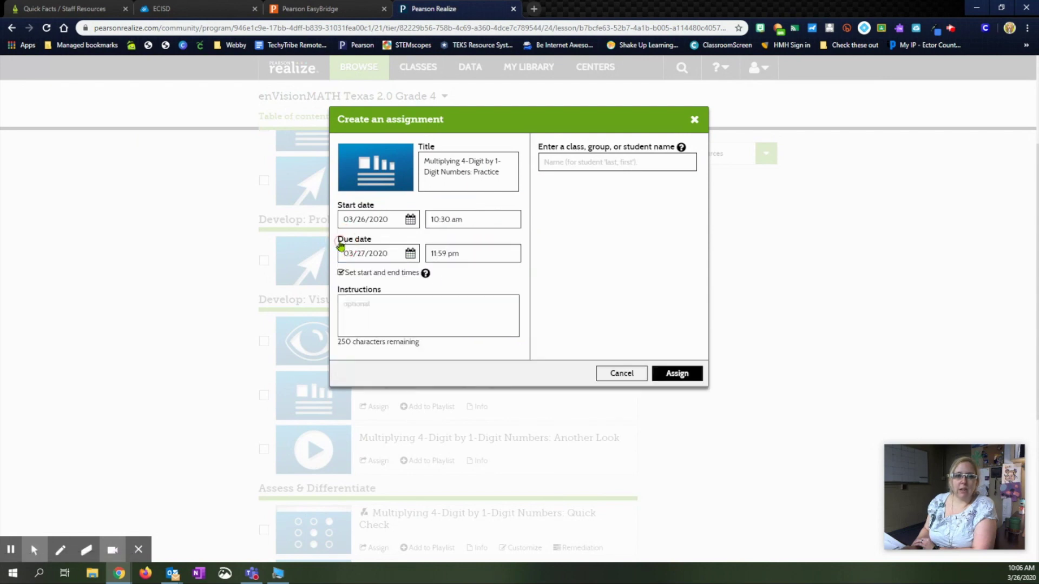
pyautogui.click(341, 274)
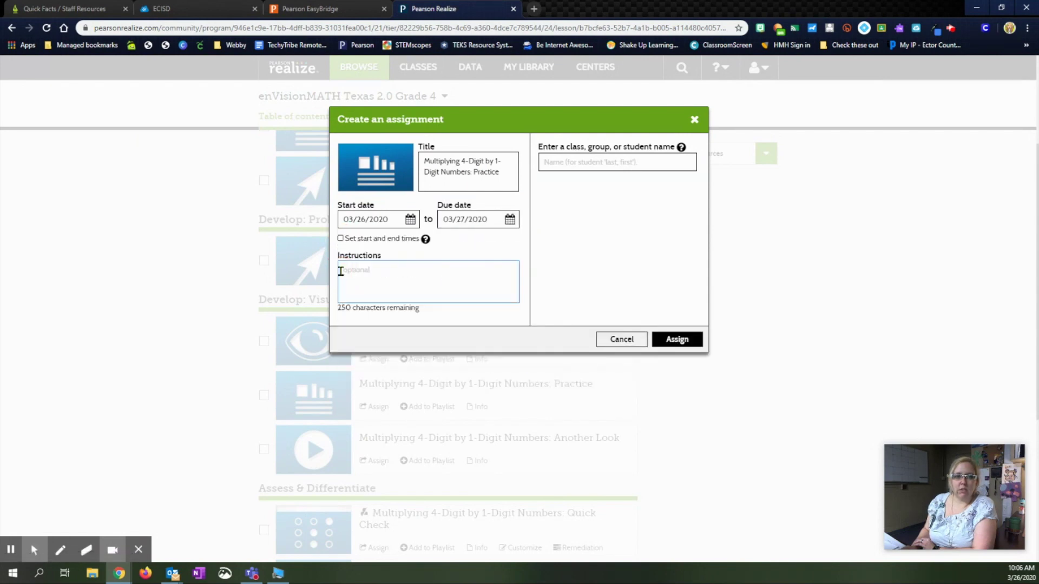
pyautogui.click(417, 278)
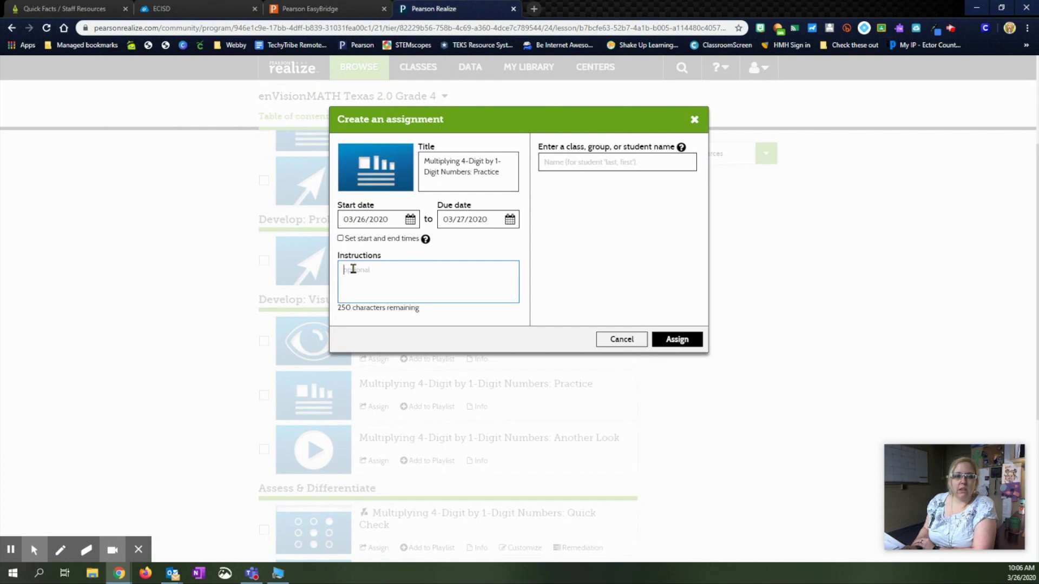
pyautogui.click(377, 270)
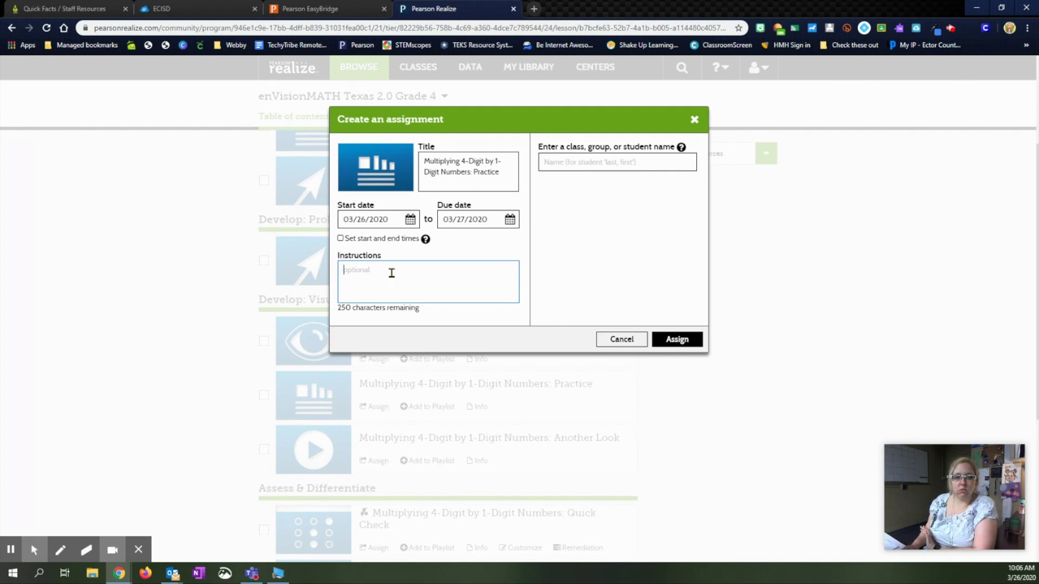
# Step: Search for the math-class student by name, add them, and create the Practice assignment
pyautogui.click(615, 163)
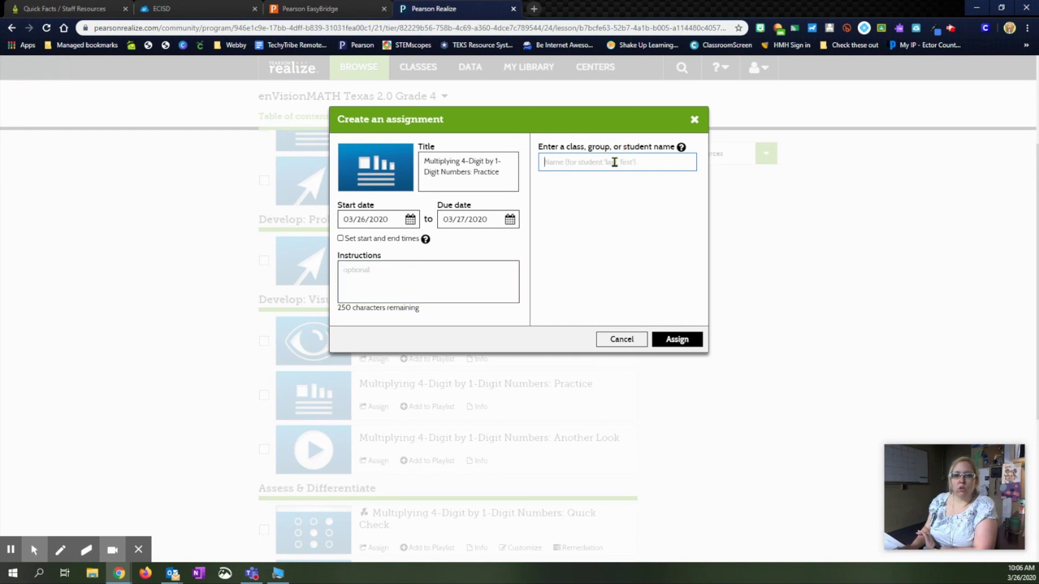
pyautogui.write('math')
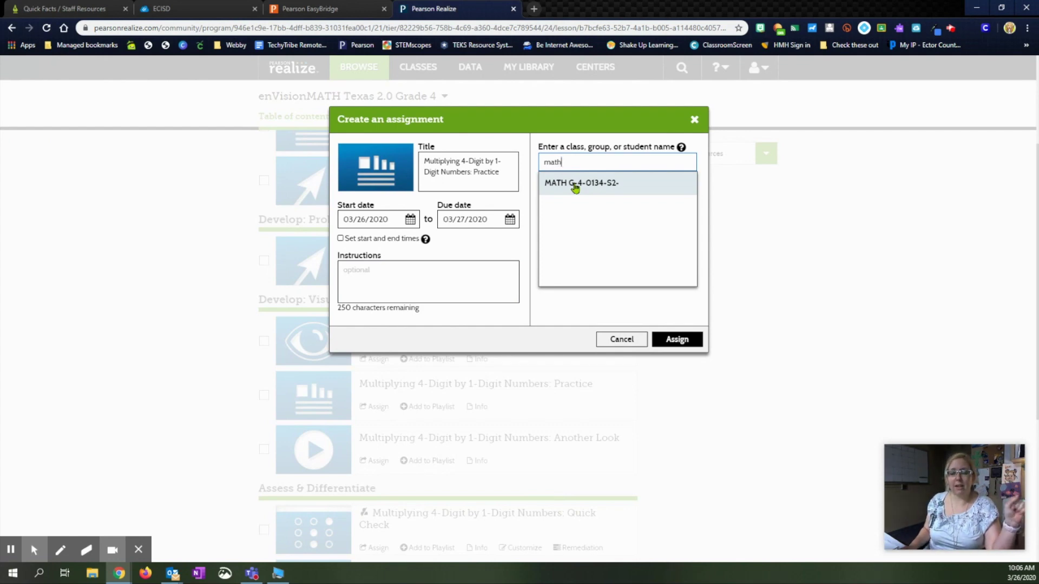
pyautogui.moveTo(577, 160); pyautogui.dragTo(537, 164)
pyautogui.write('syren')
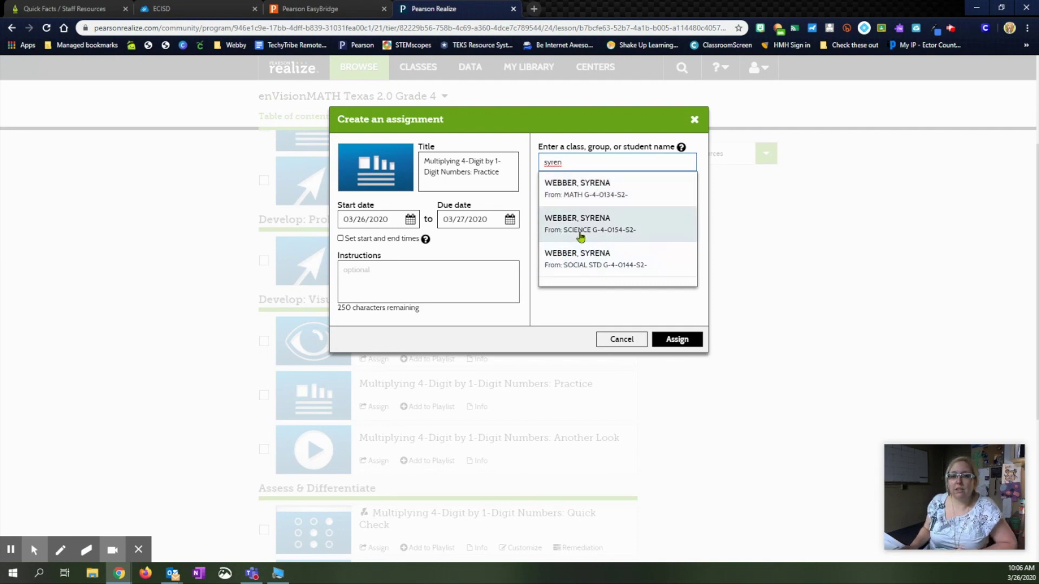
pyautogui.click(580, 195)
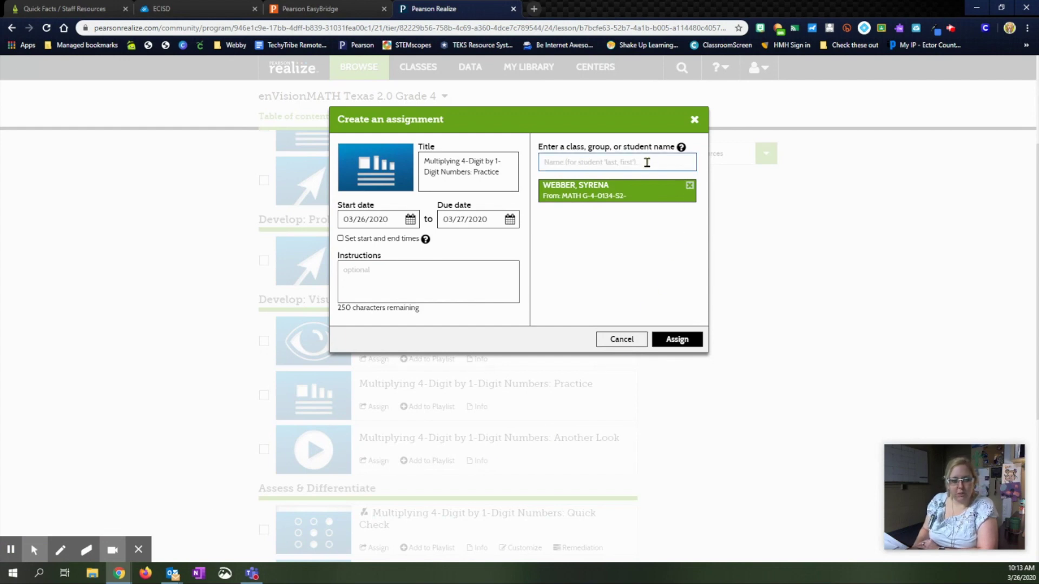
pyautogui.click(678, 338)
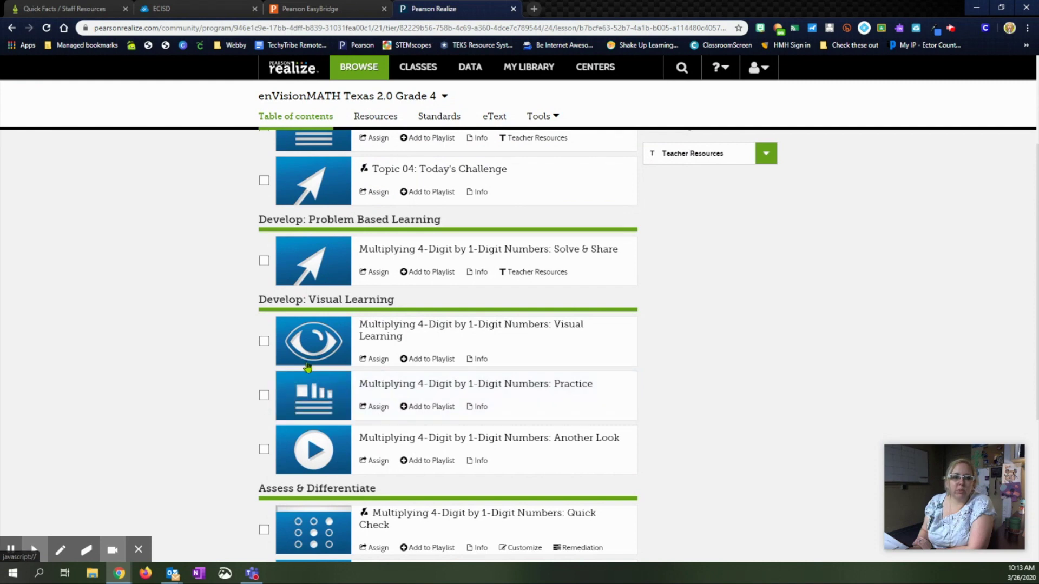
# Step: Select the Visual Learning, Practice, Another Look and Quick Check activities to assign together
pyautogui.click(264, 343)
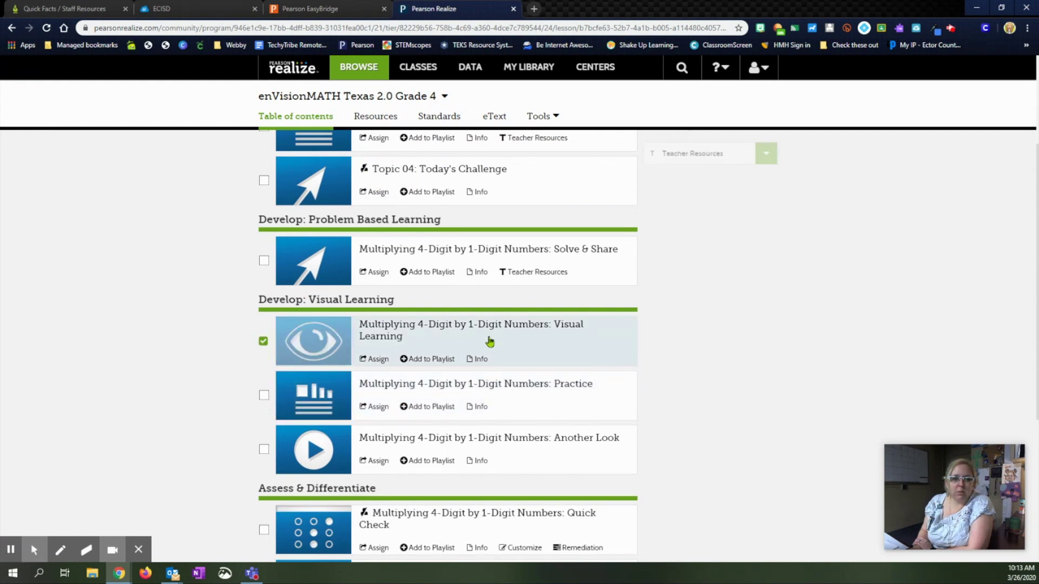
pyautogui.click(264, 397)
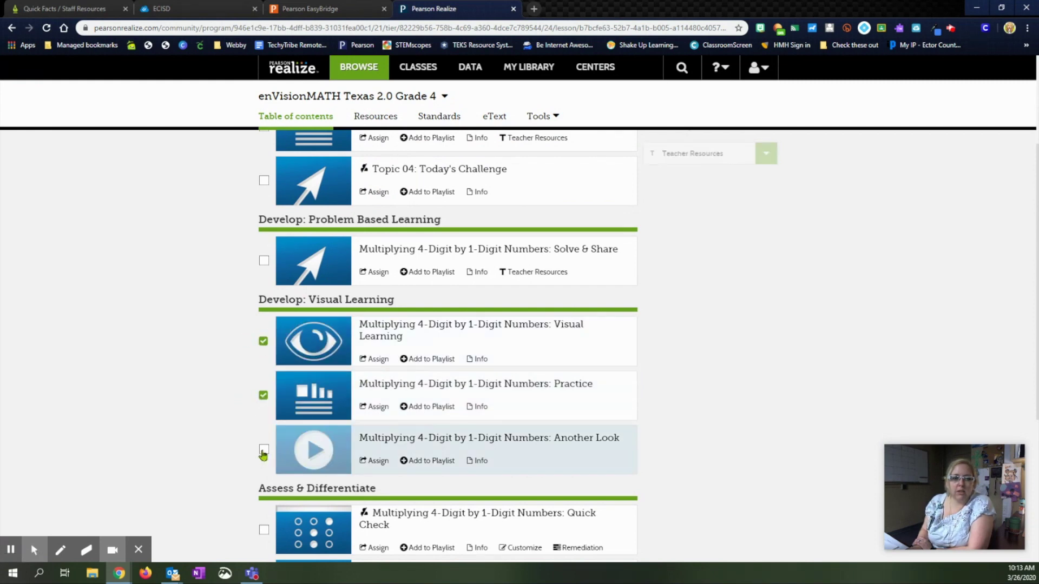
pyautogui.click(264, 449)
pyautogui.scroll(-1, 464, 457)
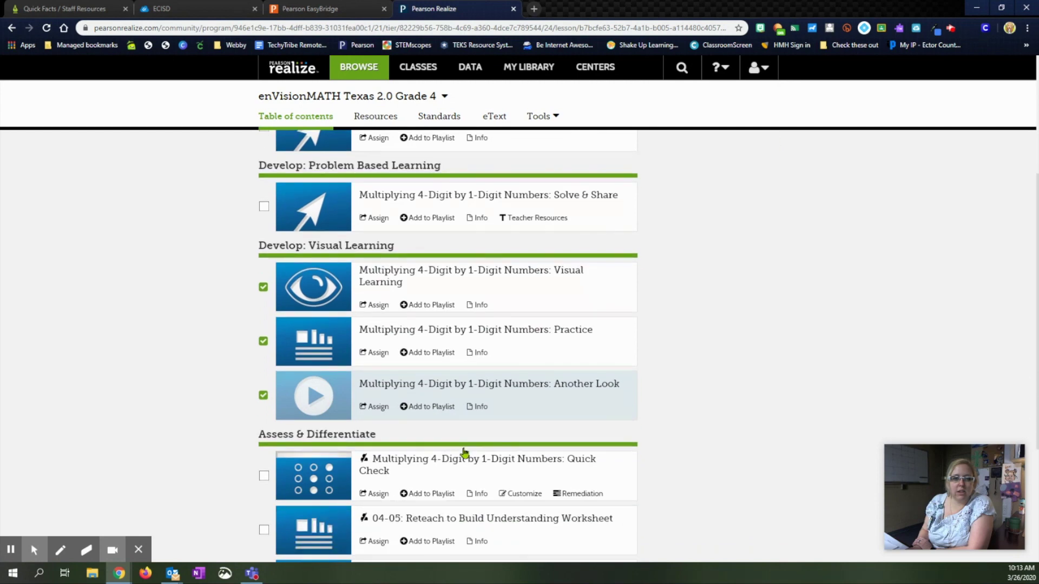
pyautogui.click(264, 476)
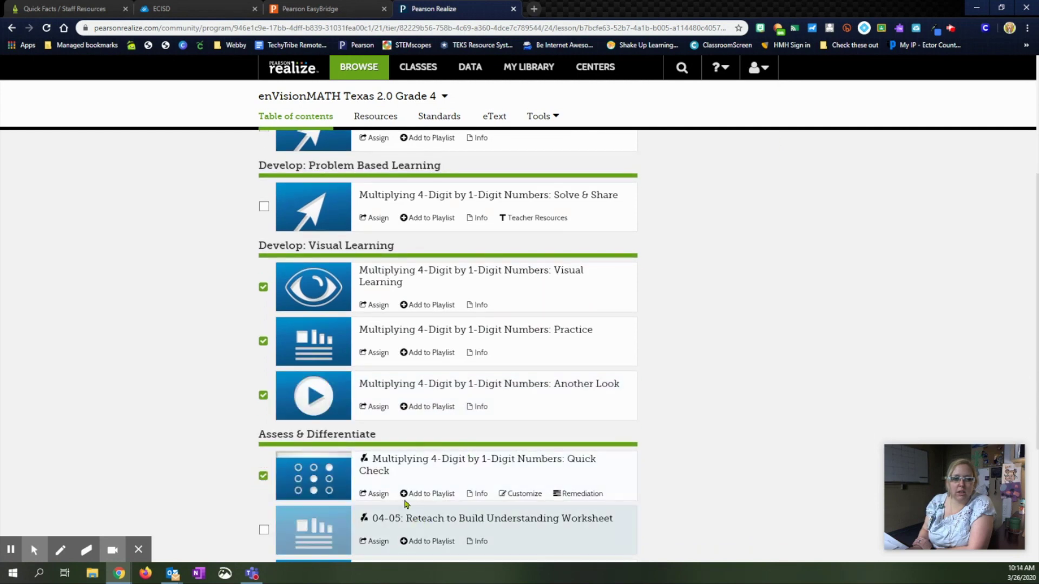
pyautogui.scroll(-3, 332, 449)
pyautogui.scroll(-1, 332, 449)
pyautogui.scroll(8, 346, 460)
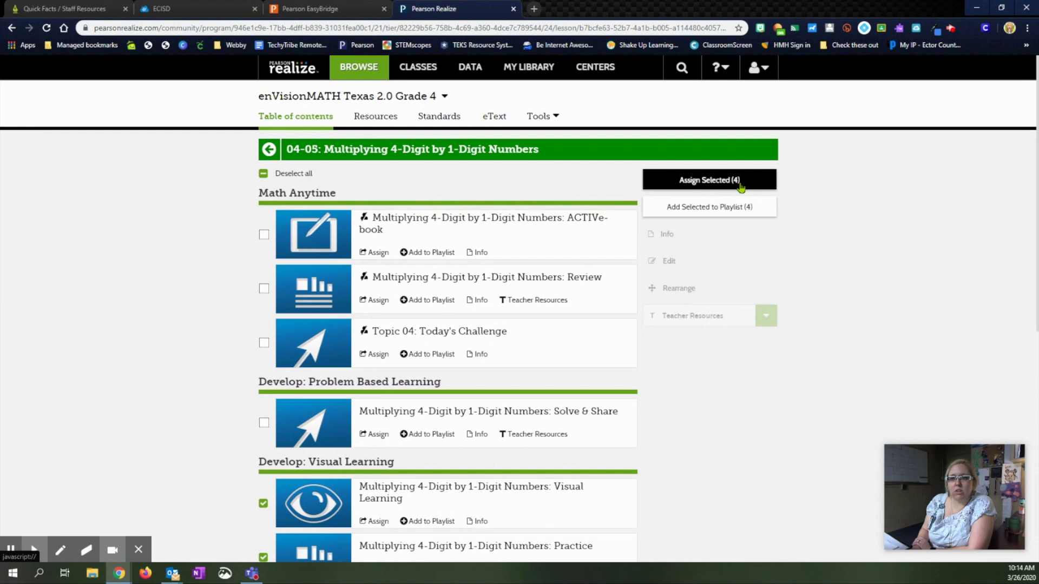
pyautogui.click(710, 188)
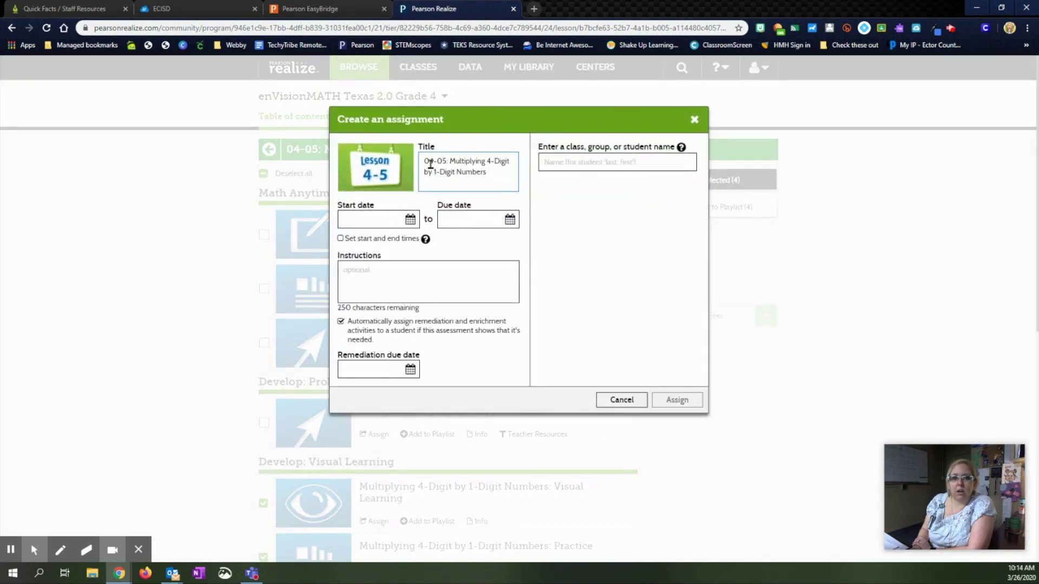
# Step: Set dates 03/26/2020 to 03/27/2020 and turn off automatic remediation and enrichment
pyautogui.moveTo(482, 167); pyautogui.dragTo(429, 153)
pyautogui.click(491, 169)
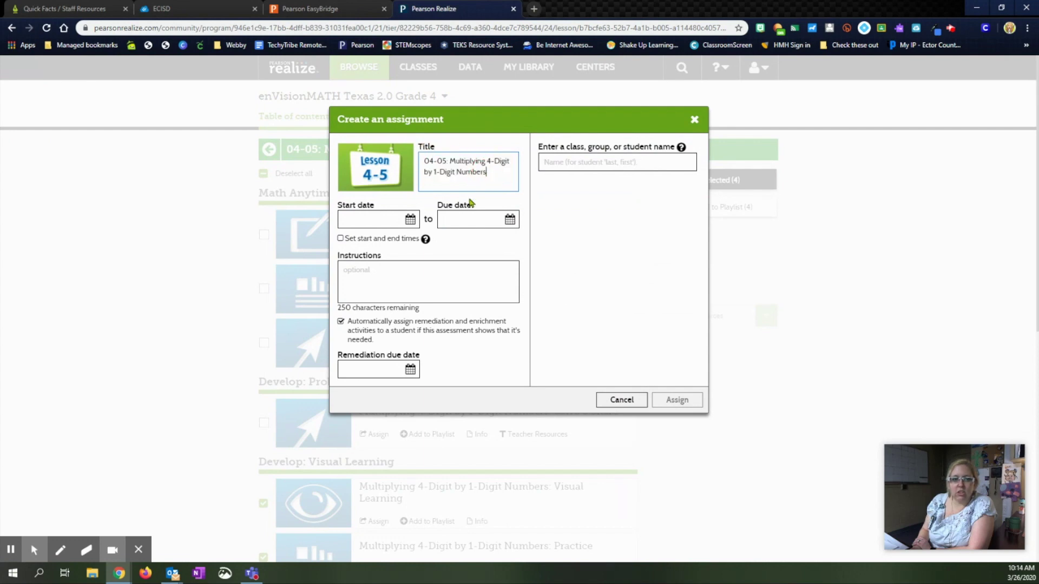
pyautogui.click(410, 219)
pyautogui.click(410, 308)
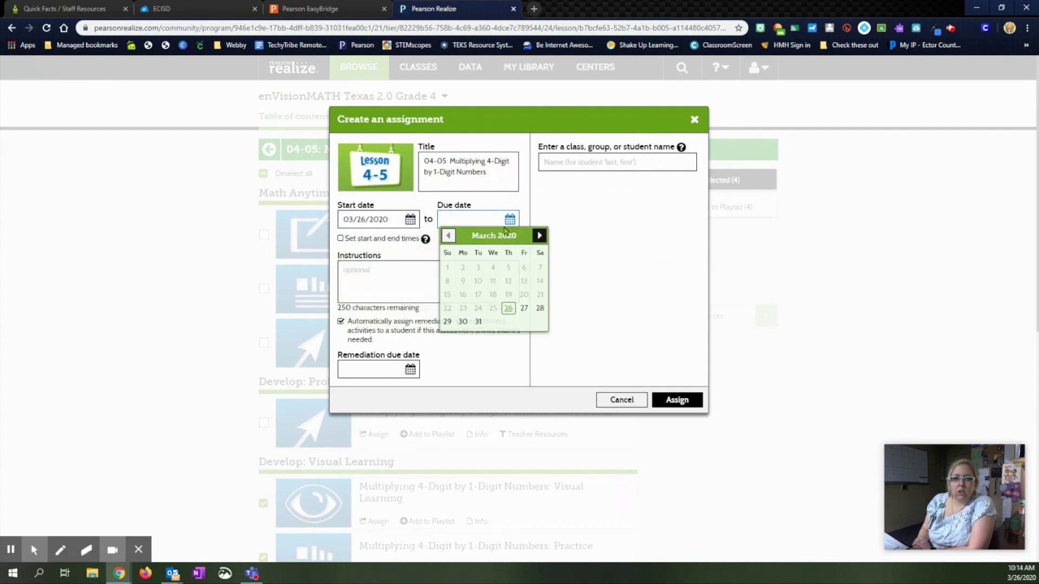
pyautogui.click(524, 308)
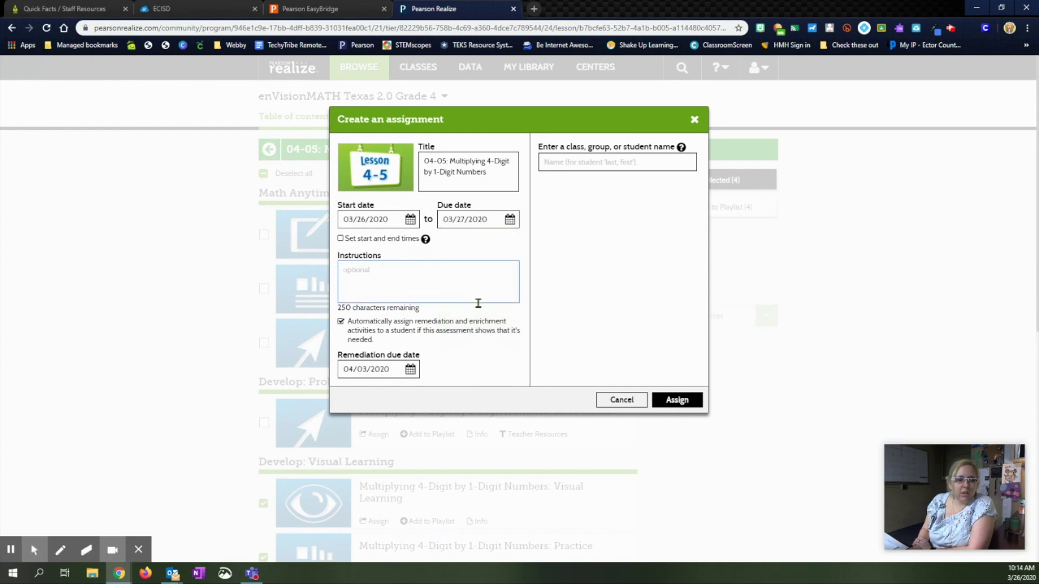
pyautogui.scroll(-3, 268, 468)
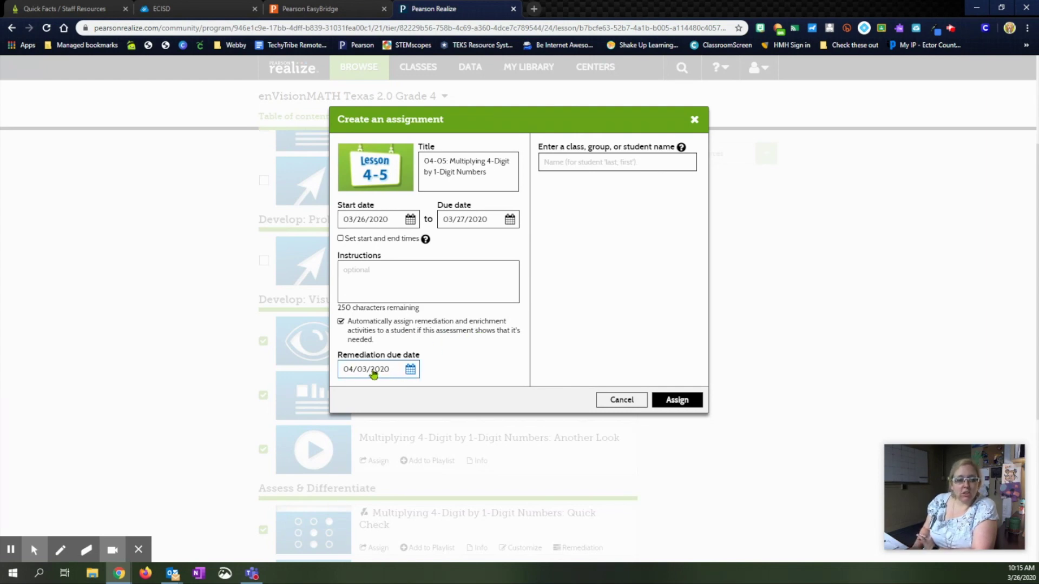
pyautogui.click(341, 322)
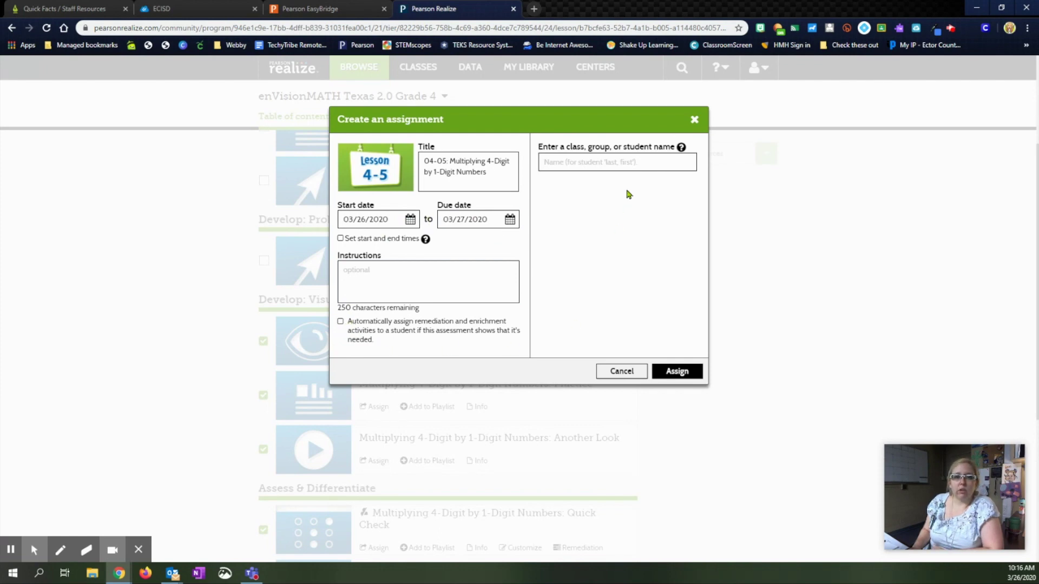
# Step: Search for the math-class student by name, add them, and create the lesson assignment
pyautogui.click(622, 162)
pyautogui.write('math')
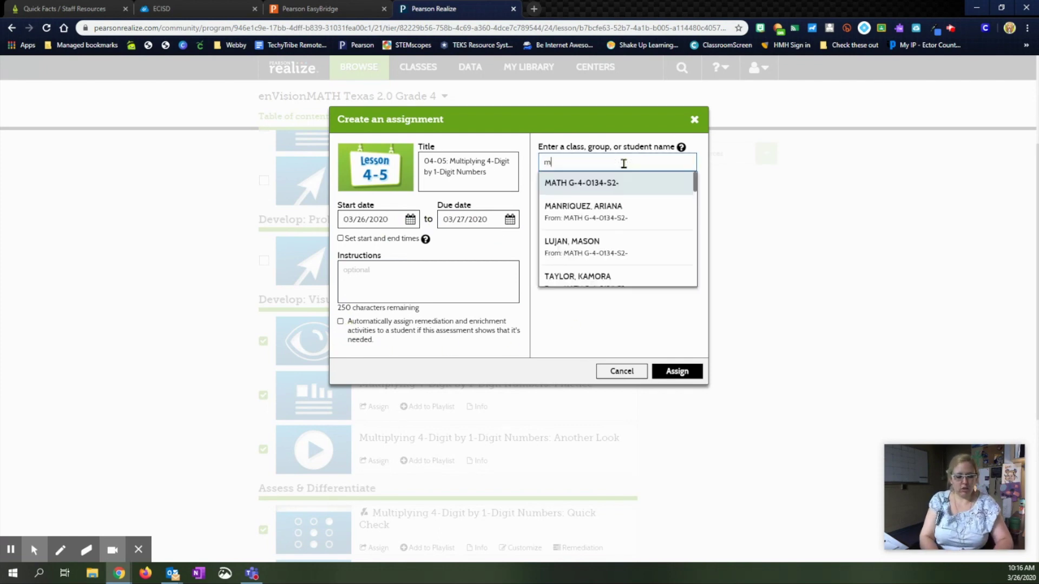
pyautogui.press('BackSpace')
pyautogui.press('BackSpace')
pyautogui.press('BackSpace')
pyautogui.press('BackSpace')
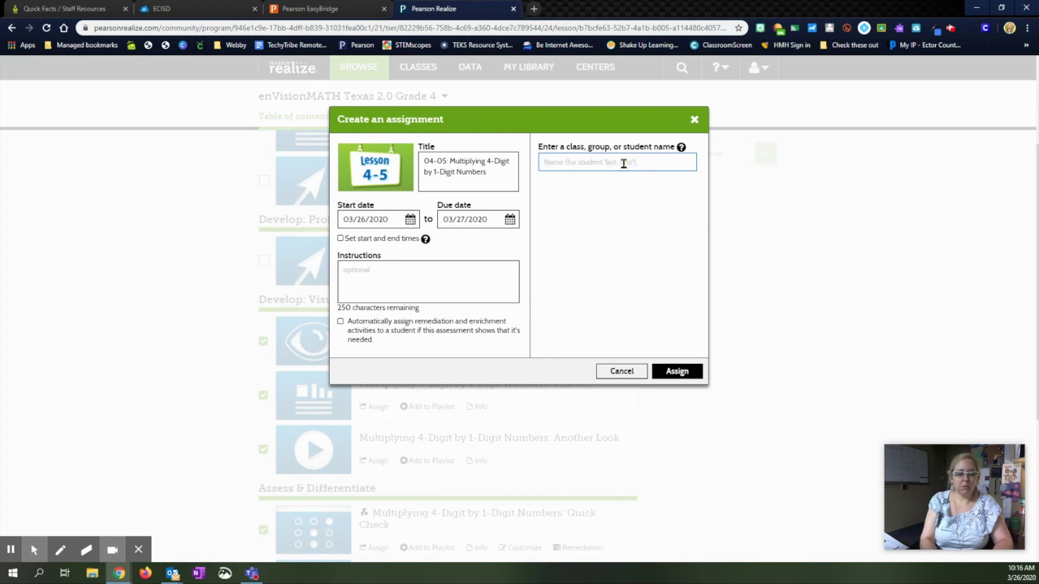
pyautogui.write('sy')
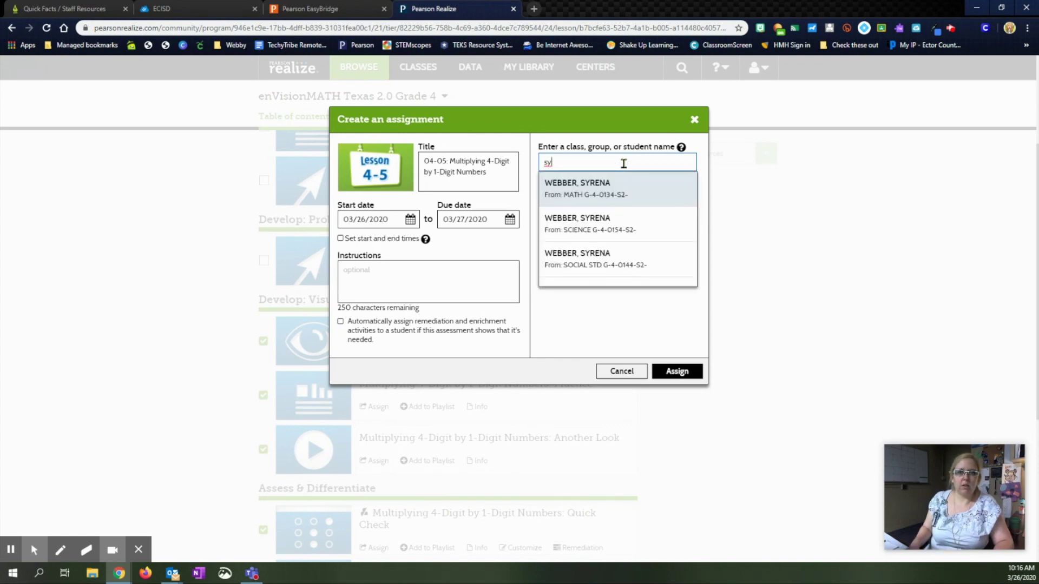
pyautogui.click(575, 200)
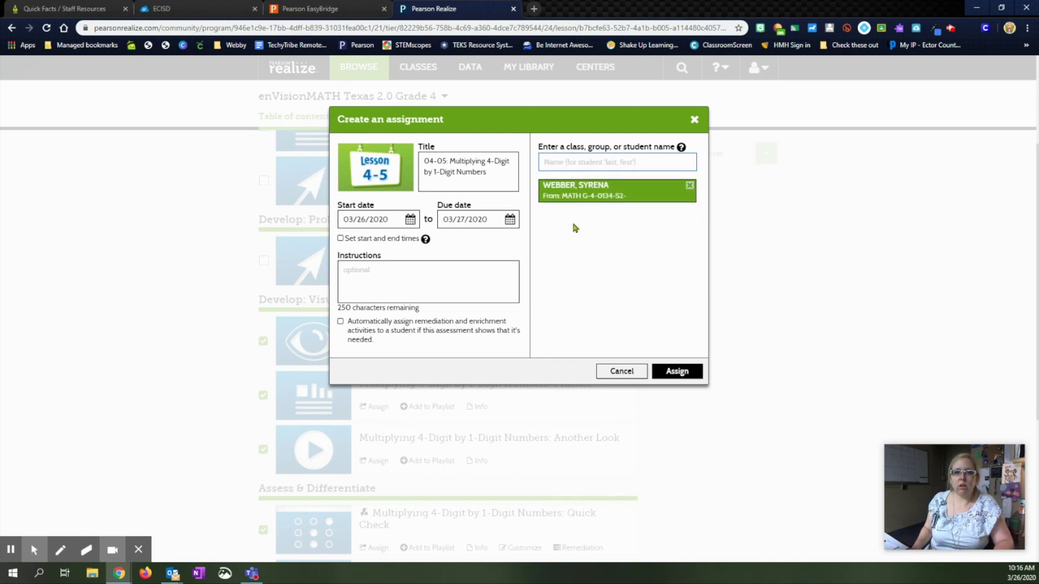
pyautogui.click(688, 378)
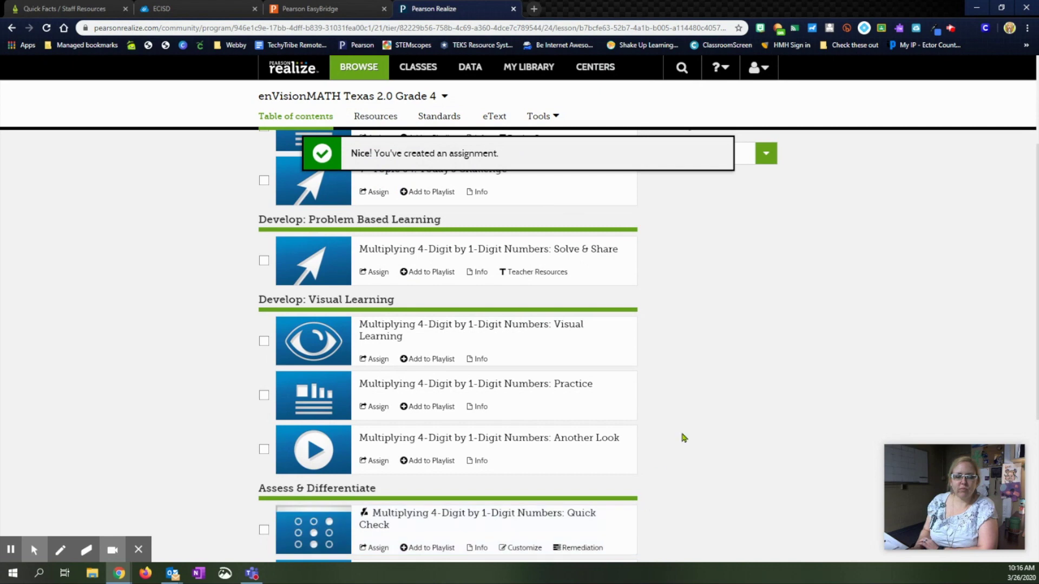
pyautogui.scroll(3, 729, 387)
pyautogui.moveTo(11, 549)
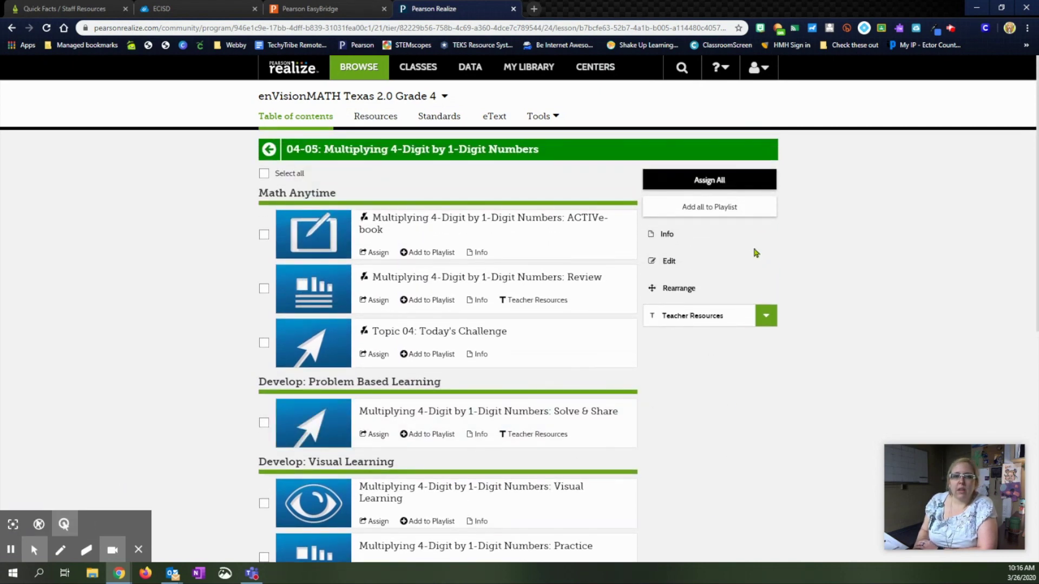
pyautogui.click(725, 187)
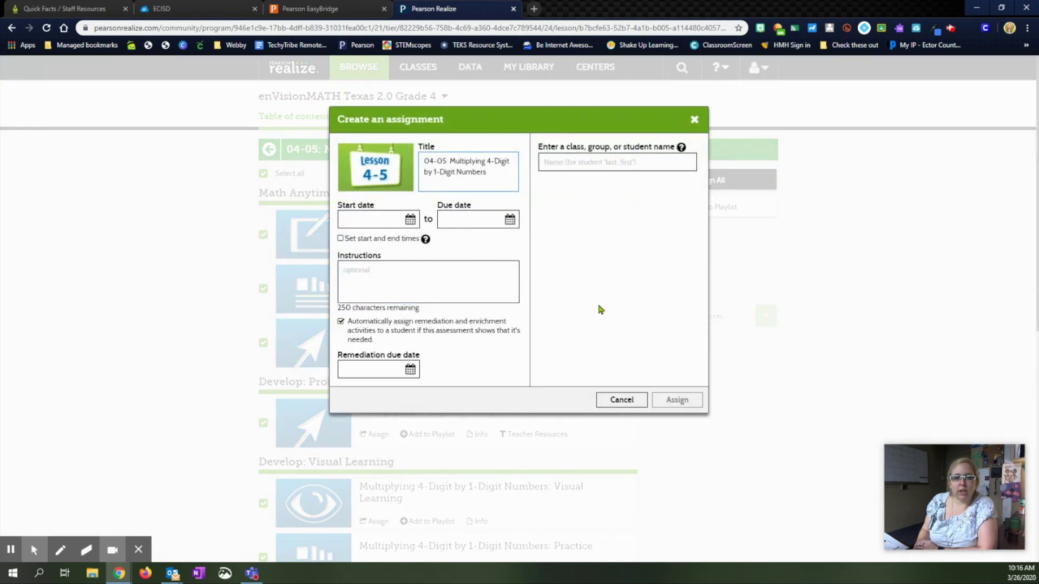
pyautogui.click(621, 401)
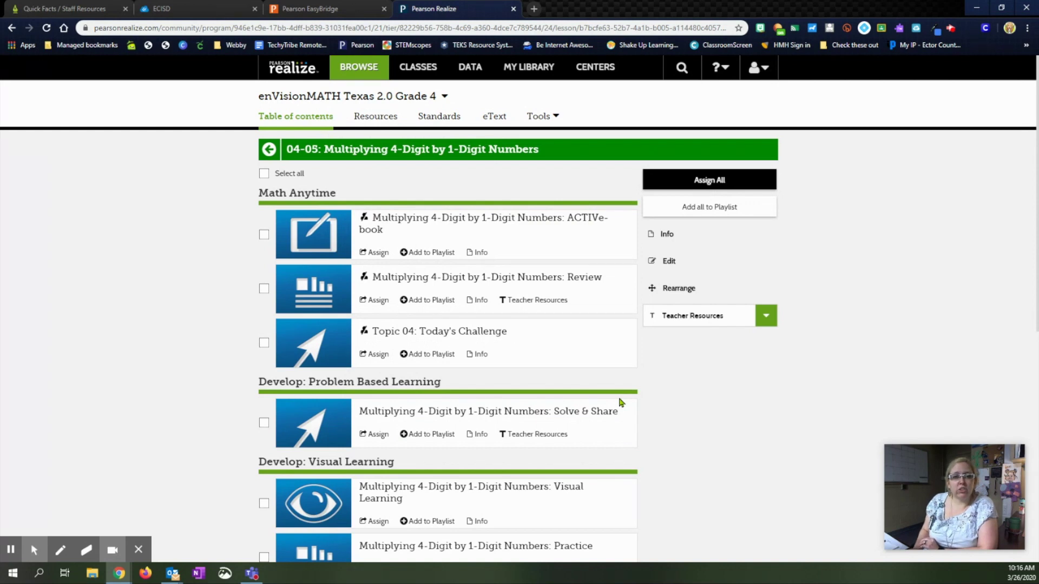
pyautogui.scroll(-4, 621, 402)
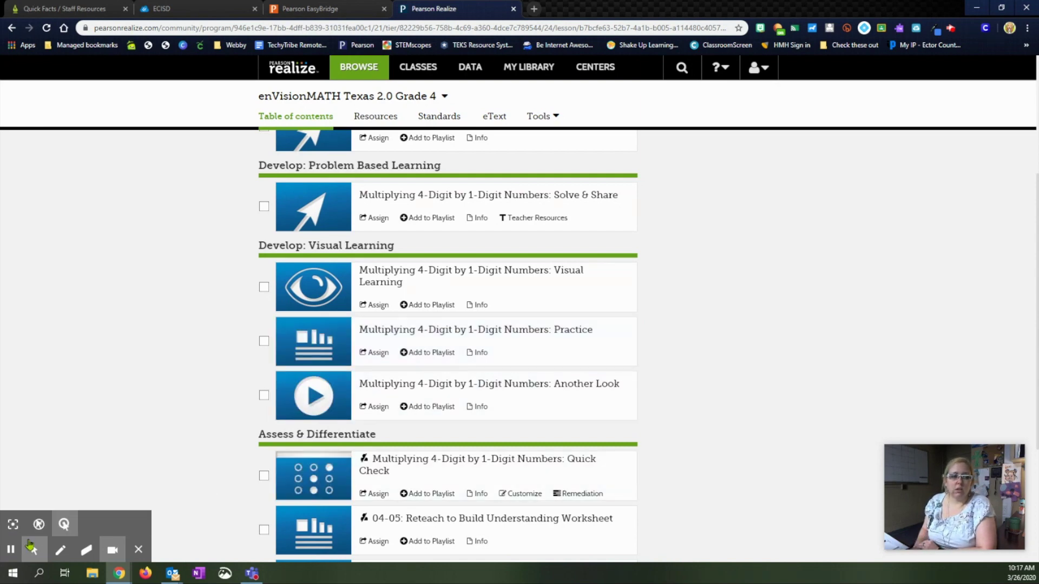
pyautogui.scroll(4, 10, 551)
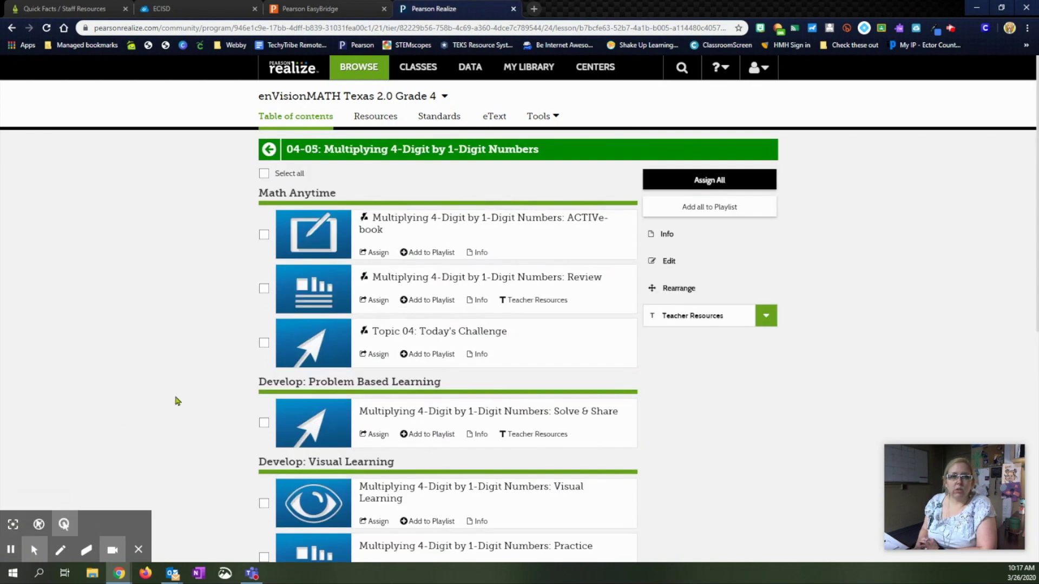
pyautogui.click(503, 118)
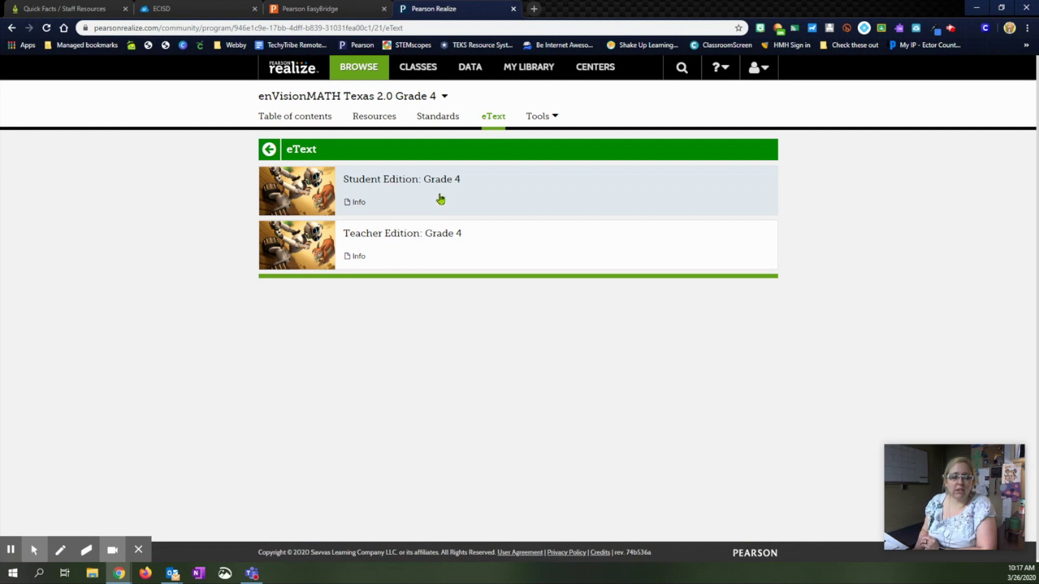
# Step: Choose the Teacher Edition: Grade 4 eText and open it in a new Realize Reader tab
pyautogui.click(437, 248)
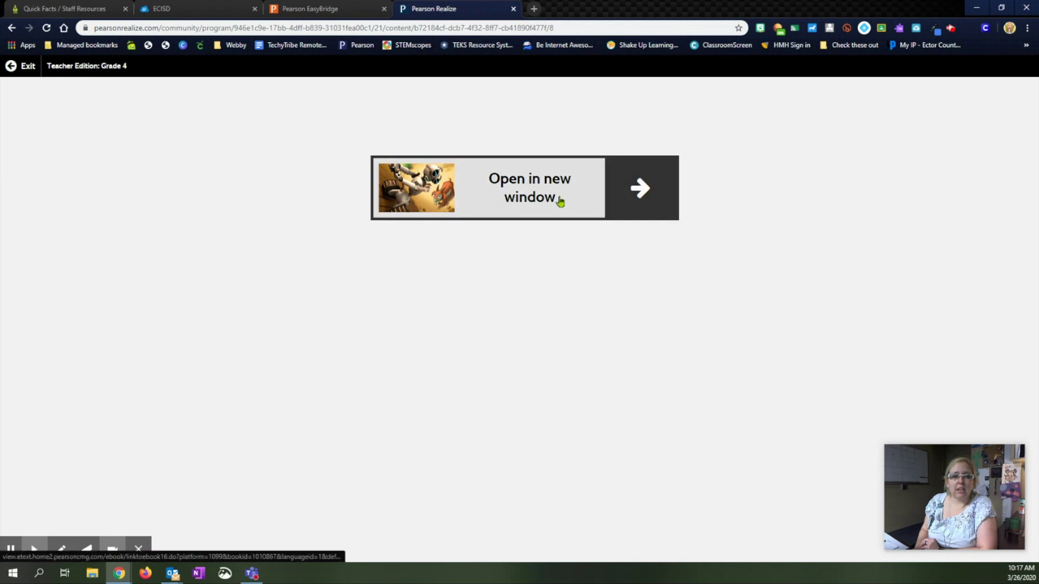
pyautogui.click(561, 201)
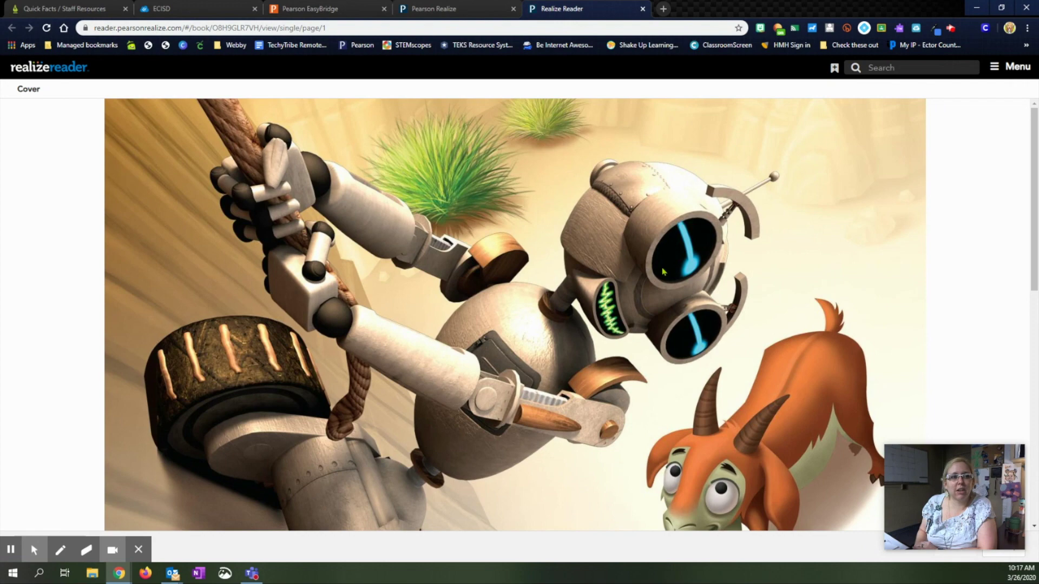
# Step: Jump from the eText's table of contents to the Topic 9 Patterns and Equations planner
pyautogui.scroll(-5, 606, 281)
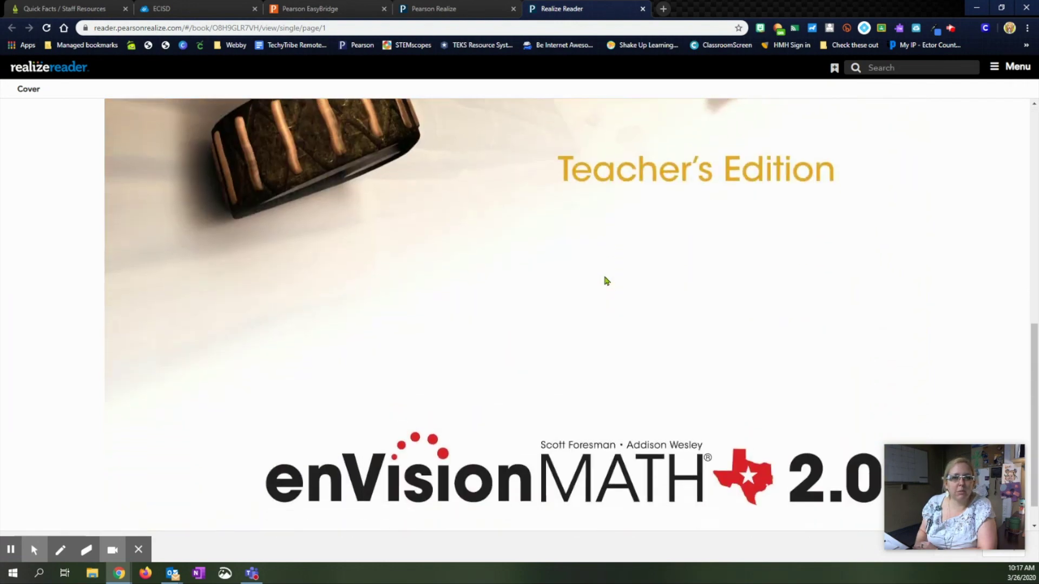
pyautogui.scroll(5, 606, 281)
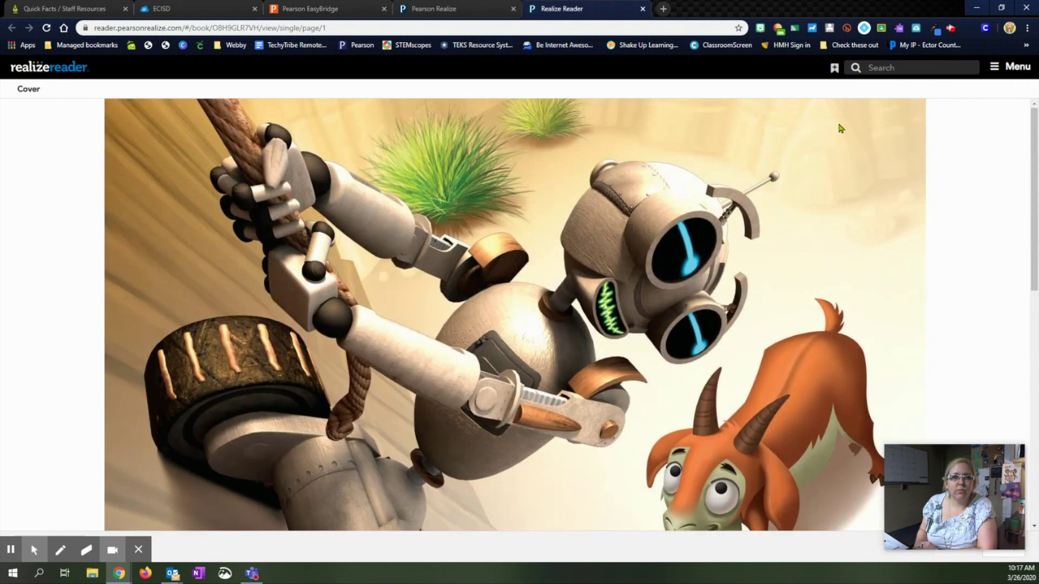
pyautogui.click(32, 91)
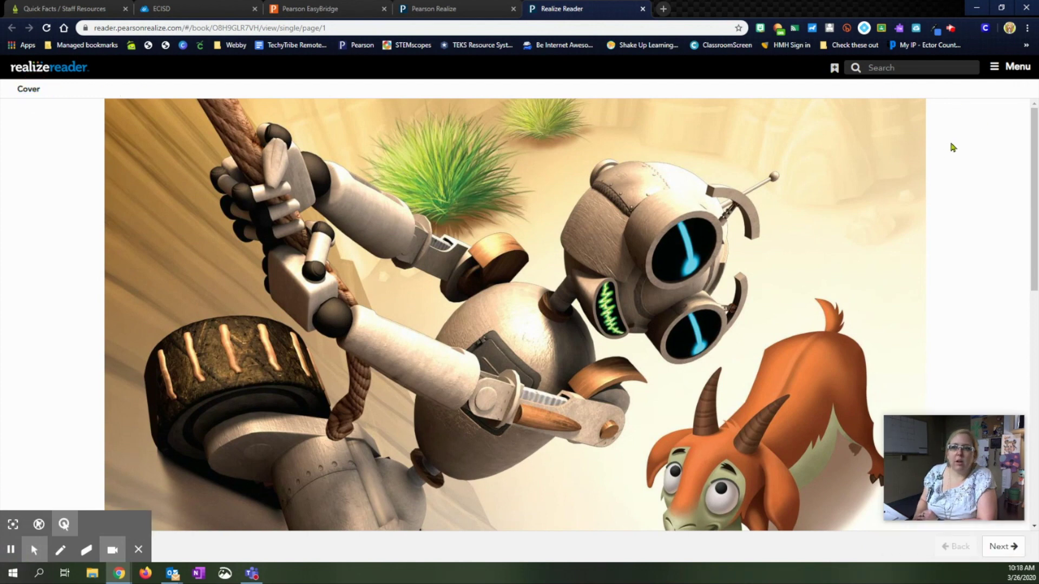
pyautogui.click(1010, 66)
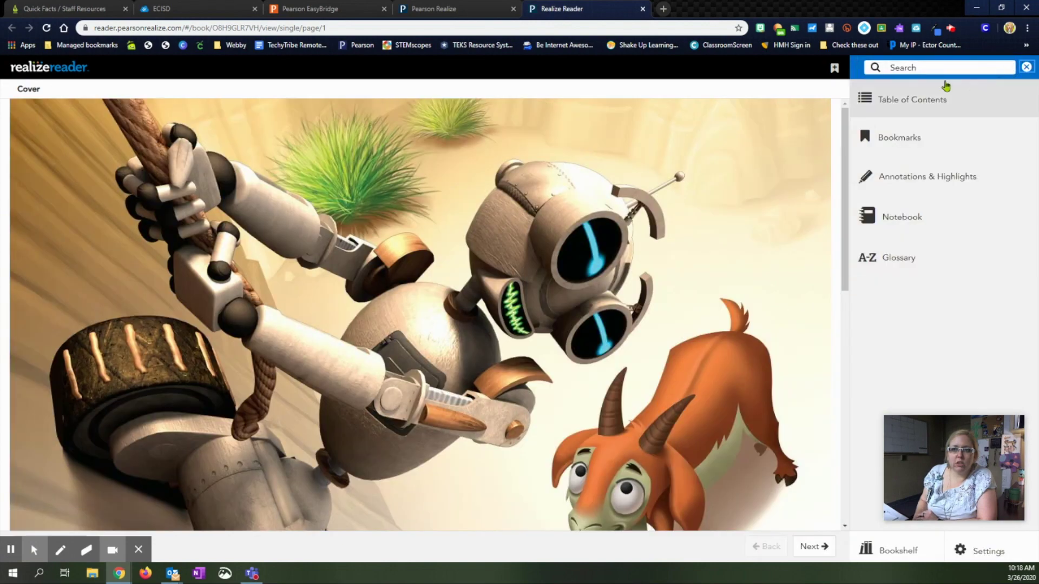
pyautogui.click(898, 112)
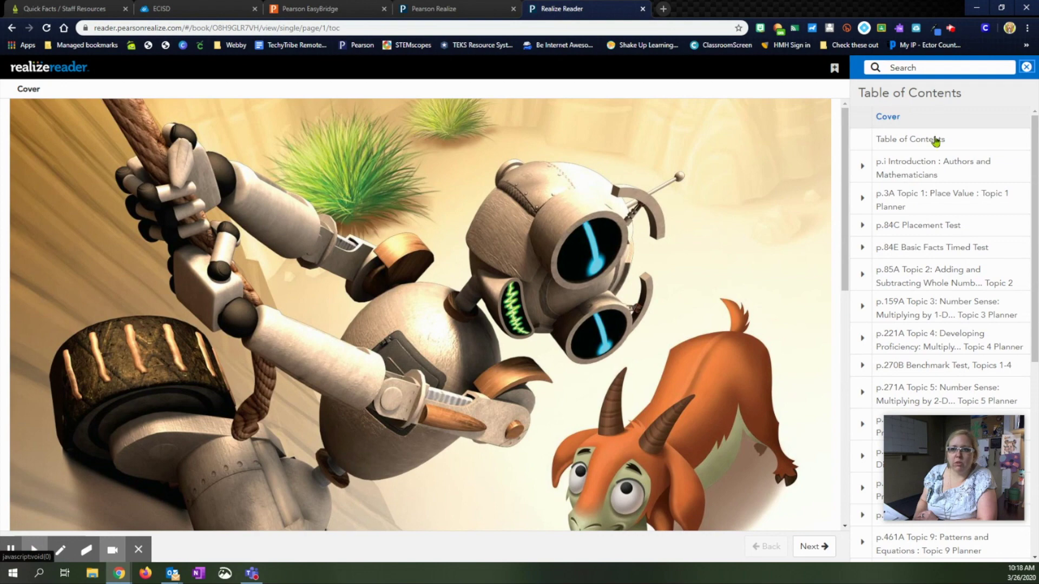
pyautogui.scroll(-5, 914, 257)
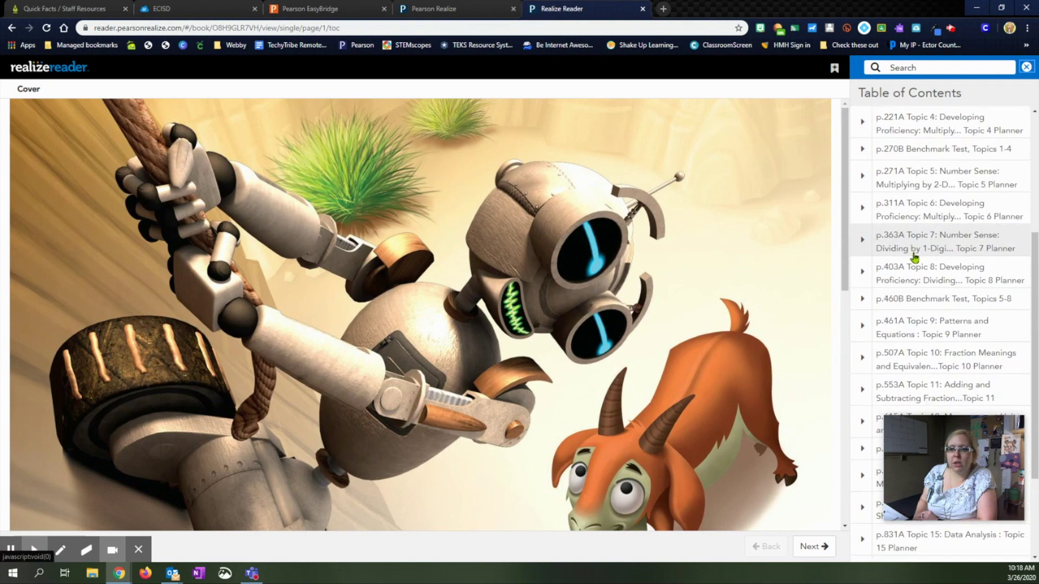
pyautogui.click(921, 333)
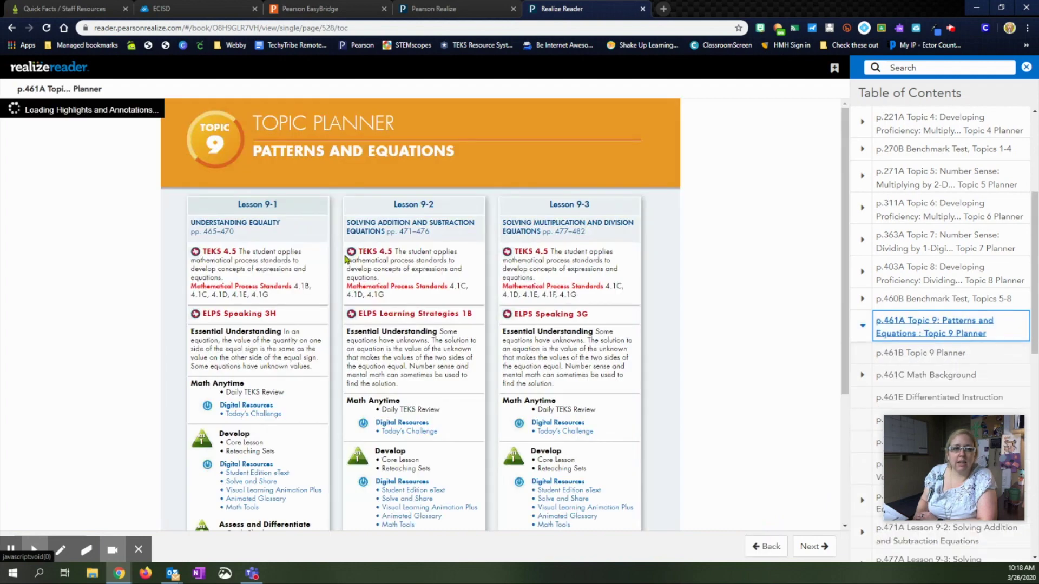
# Step: Page forward to the p.461C Math Background page, then switch back to the Pearson Realize tab
pyautogui.scroll(-2, 357, 250)
pyautogui.scroll(1, 357, 250)
pyautogui.click(815, 547)
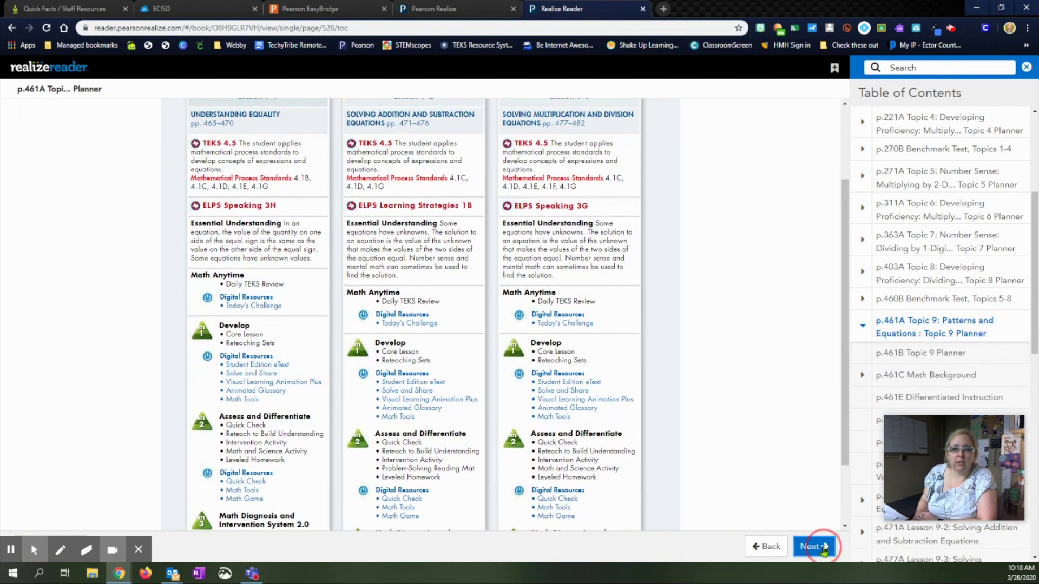
pyautogui.click(815, 547)
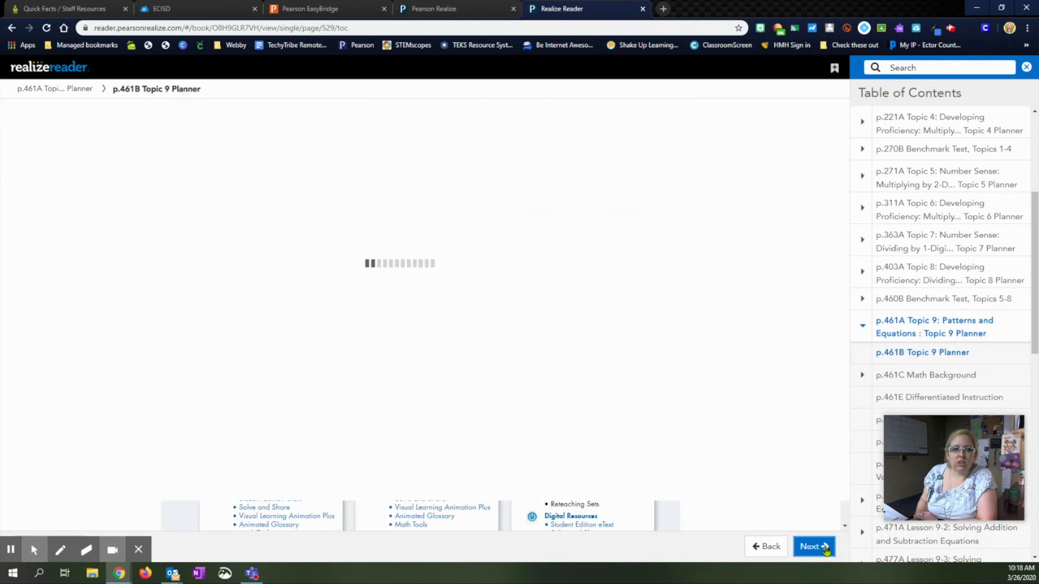
pyautogui.click(826, 550)
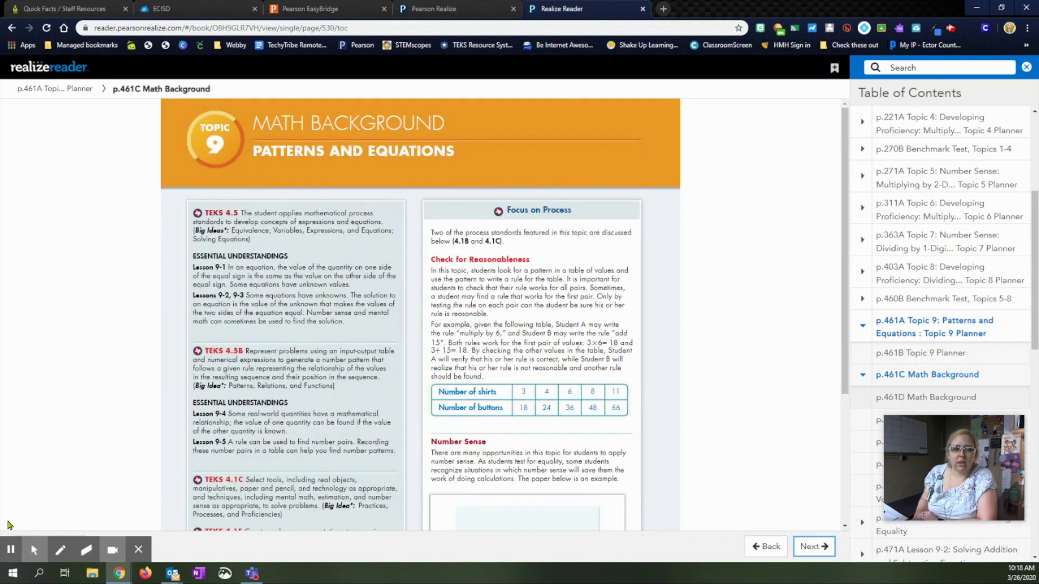
pyautogui.moveTo(10, 548)
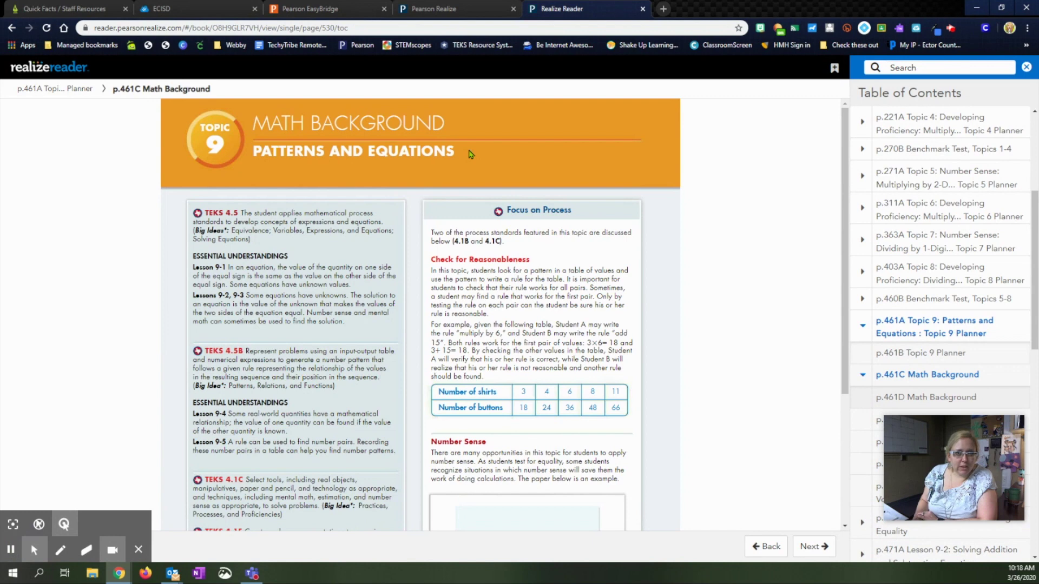
pyautogui.click(464, 12)
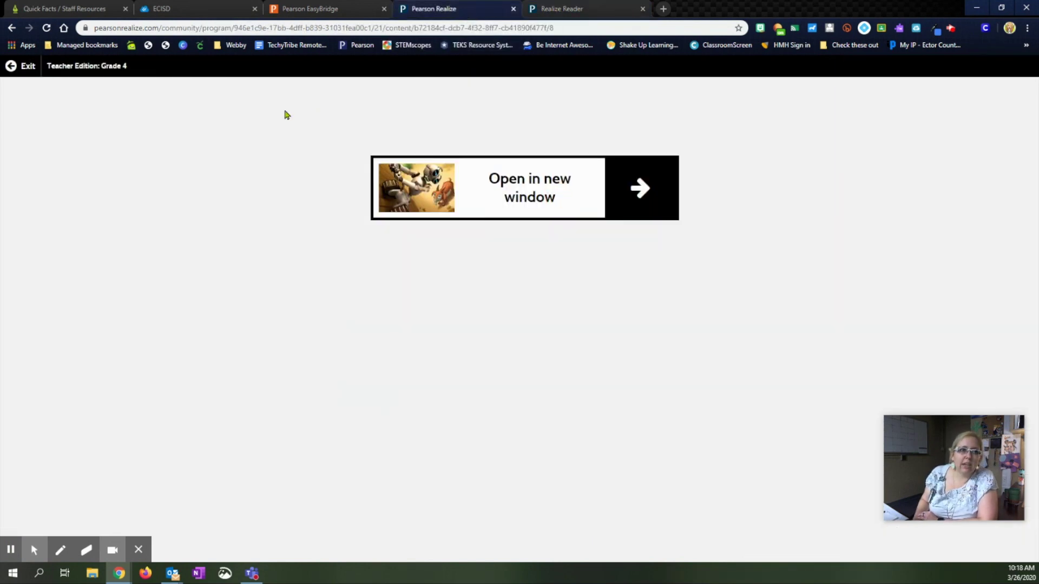
# Step: Leave the Teacher Edition, go home, and open the MATH G-4-0134-S2- class's Assignments list
pyautogui.click(16, 69)
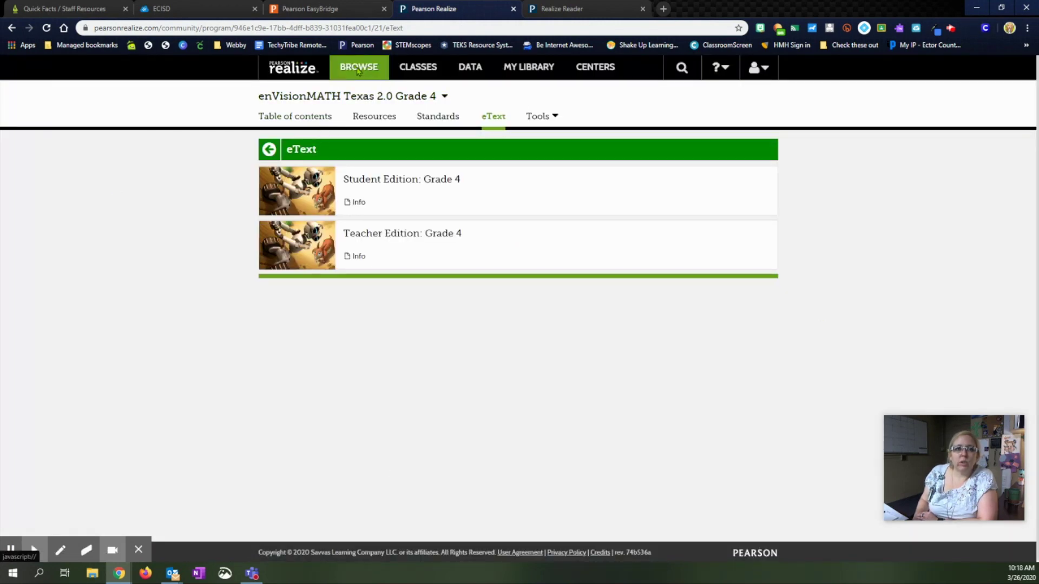
pyautogui.click(292, 67)
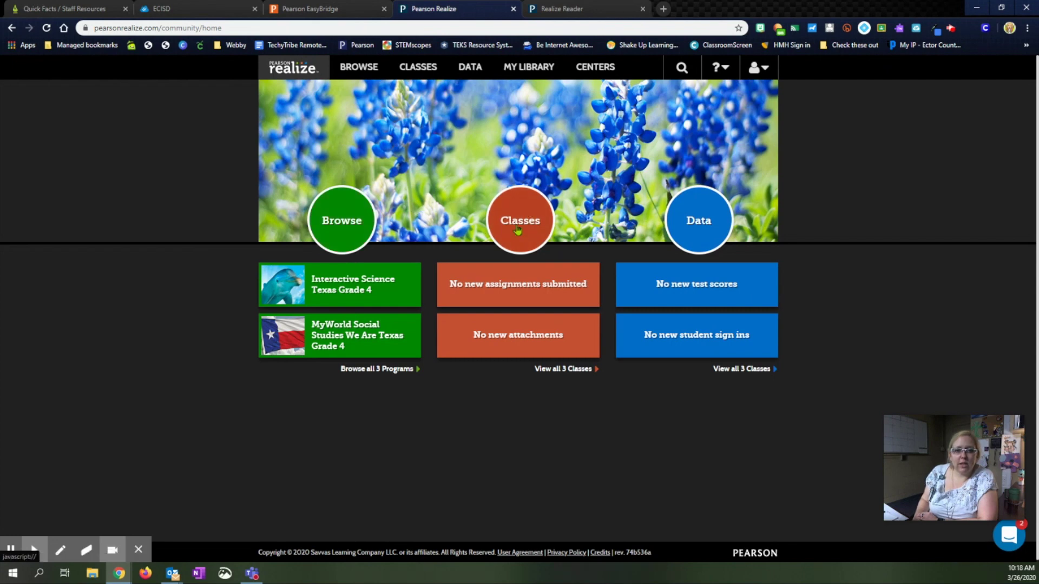
pyautogui.click(526, 227)
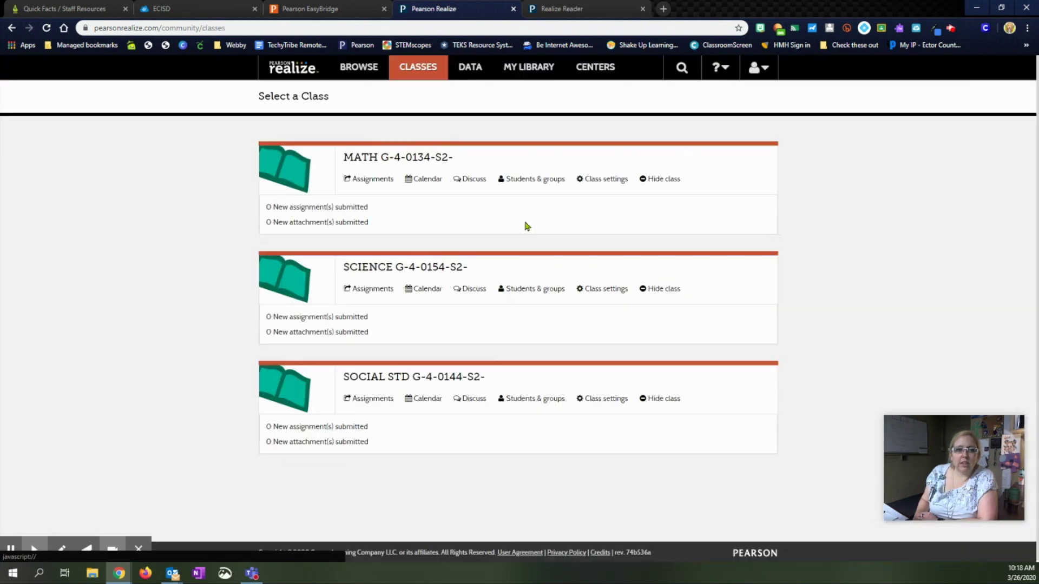
pyautogui.click(364, 162)
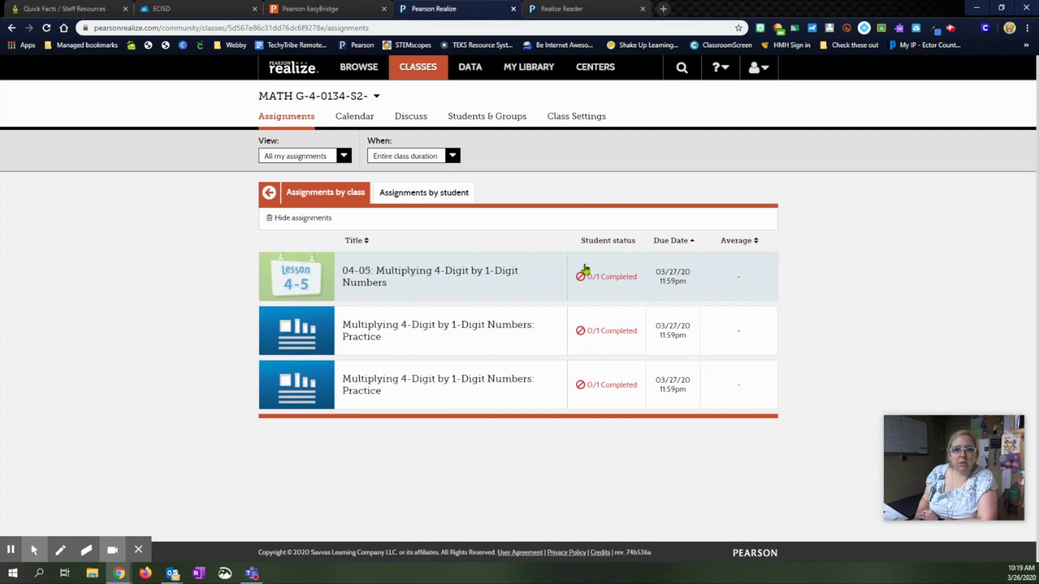
# Step: Open the 04-05 Multiplying 4-Digit by 1-Digit Numbers assignment and expand the student's work items
pyautogui.click(12, 551)
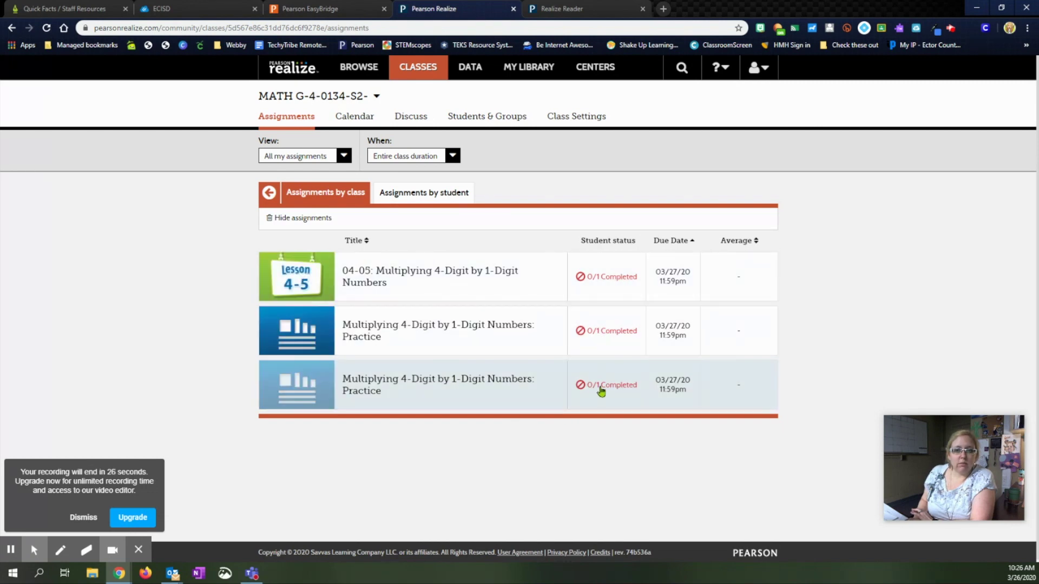
pyautogui.click(431, 284)
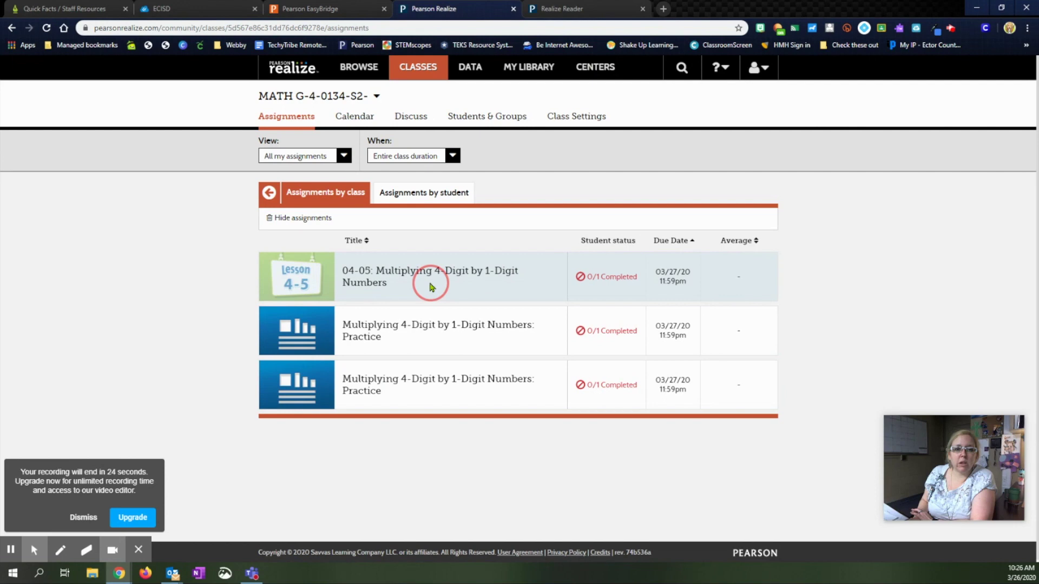
pyautogui.click(677, 283)
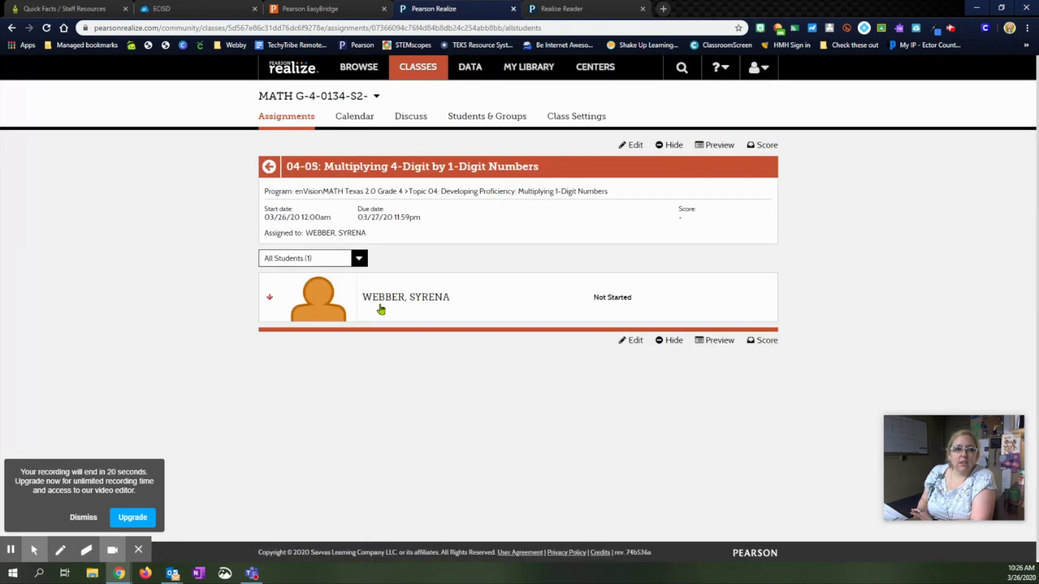
pyautogui.click(332, 308)
# Step: Review the four Not Started activities and bring up score entry for the assignment
pyautogui.scroll(-1, 541, 348)
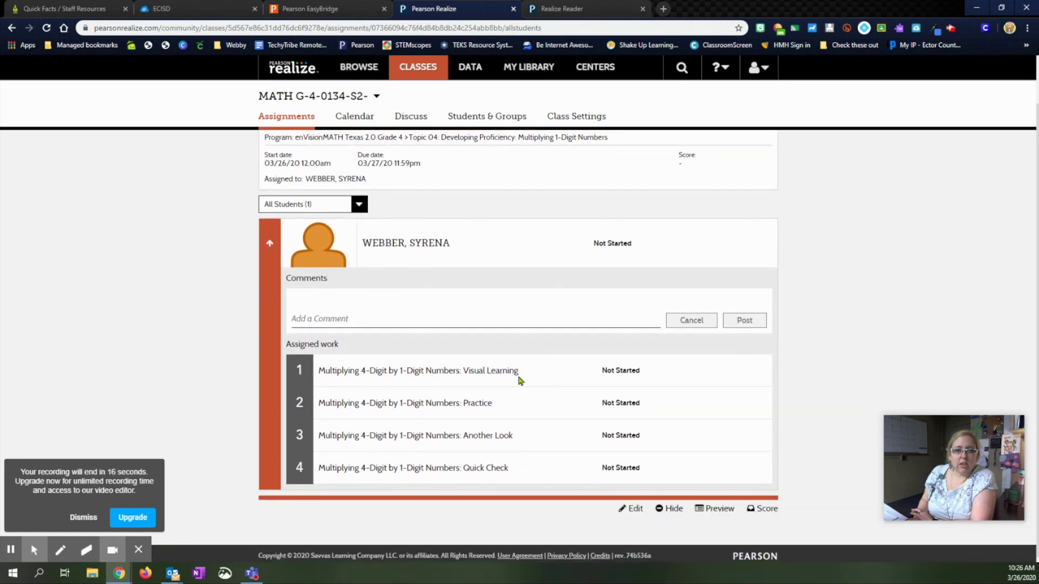
pyautogui.scroll(1, 549, 378)
pyautogui.click(372, 426)
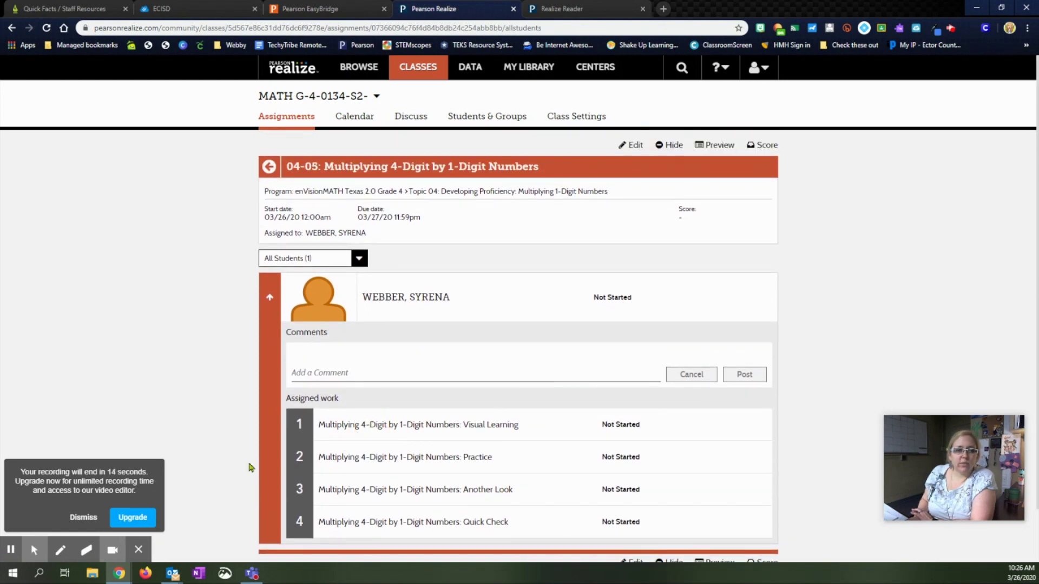
pyautogui.moveTo(42, 541)
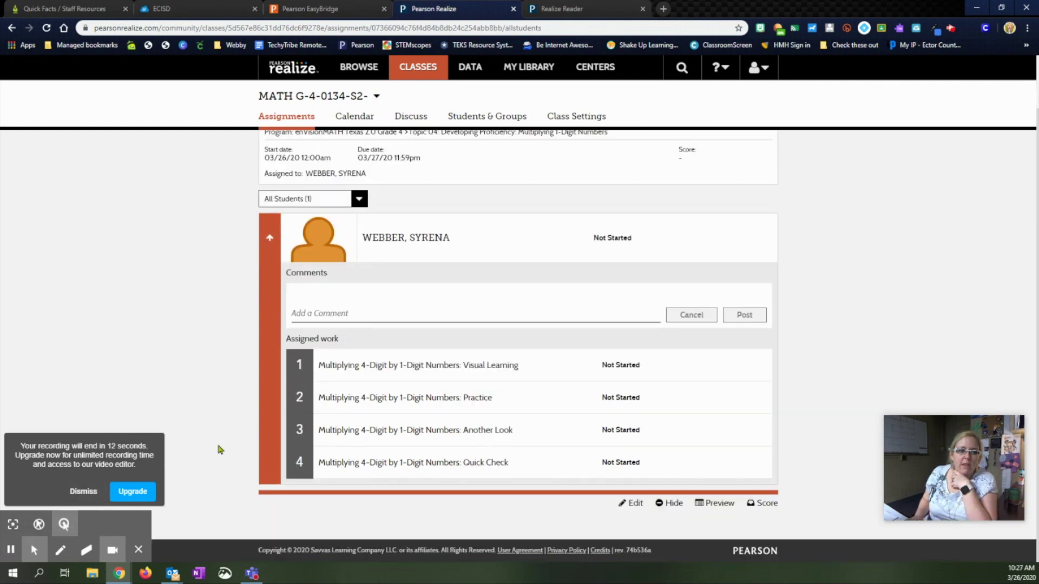
pyautogui.scroll(-1, 218, 450)
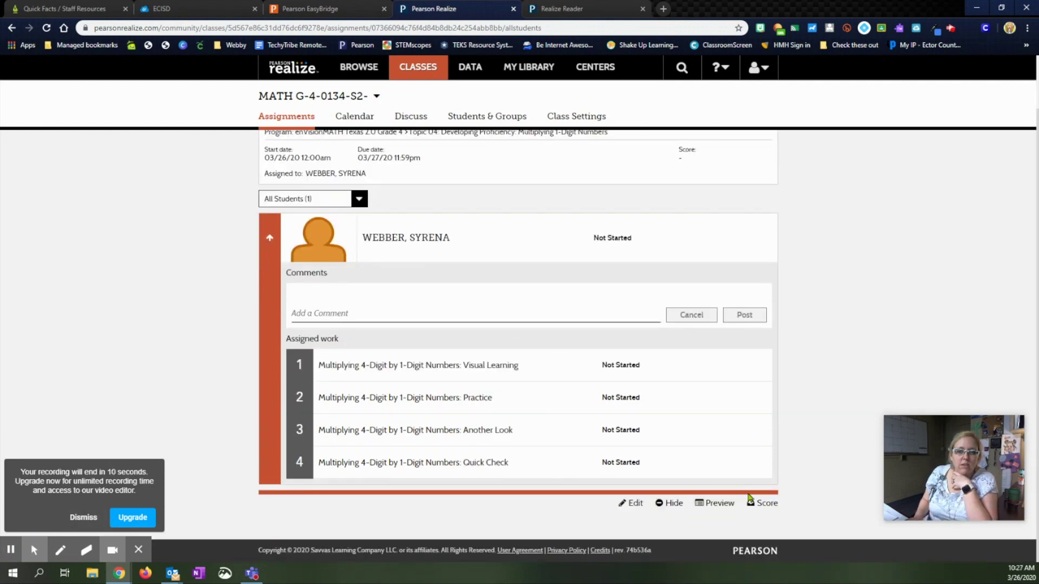
pyautogui.click(755, 507)
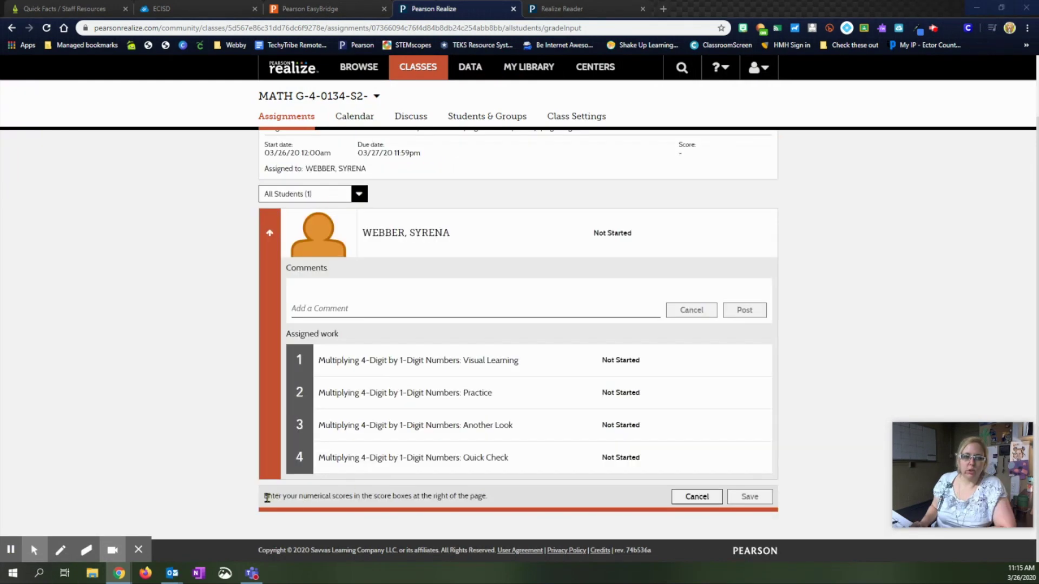
# Step: Highlight the score-entry instructions and work items 2–4, start a comment, then cancel unsaved
pyautogui.moveTo(266, 497); pyautogui.dragTo(476, 495)
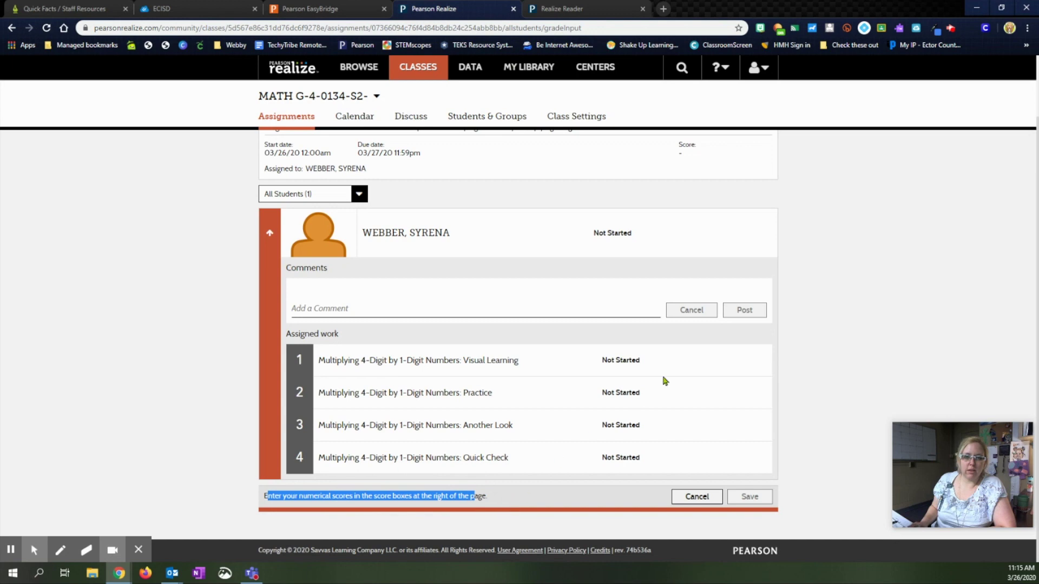
pyautogui.moveTo(733, 357); pyautogui.dragTo(738, 460)
pyautogui.click(759, 376)
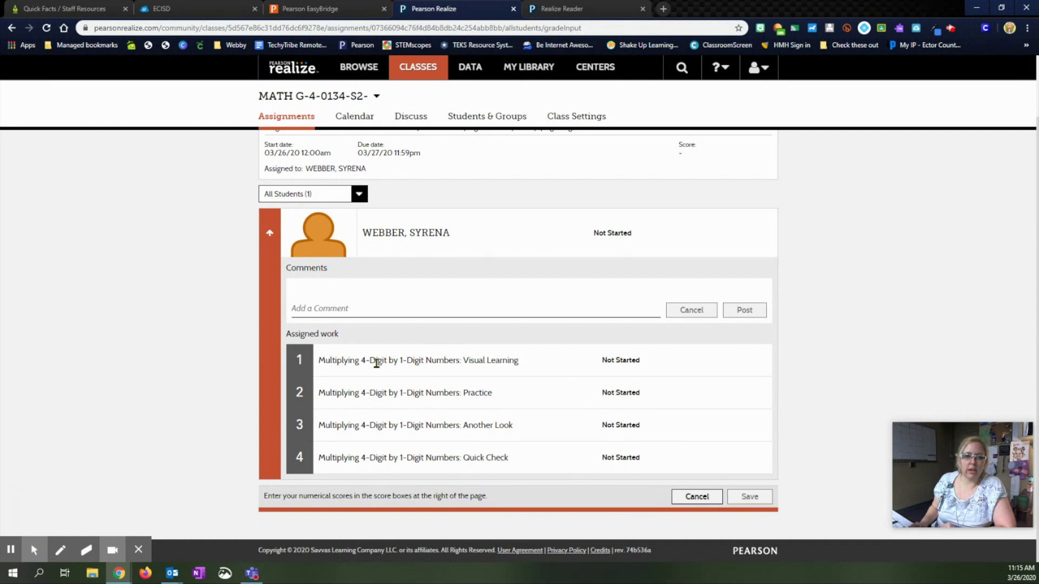
pyautogui.click(373, 304)
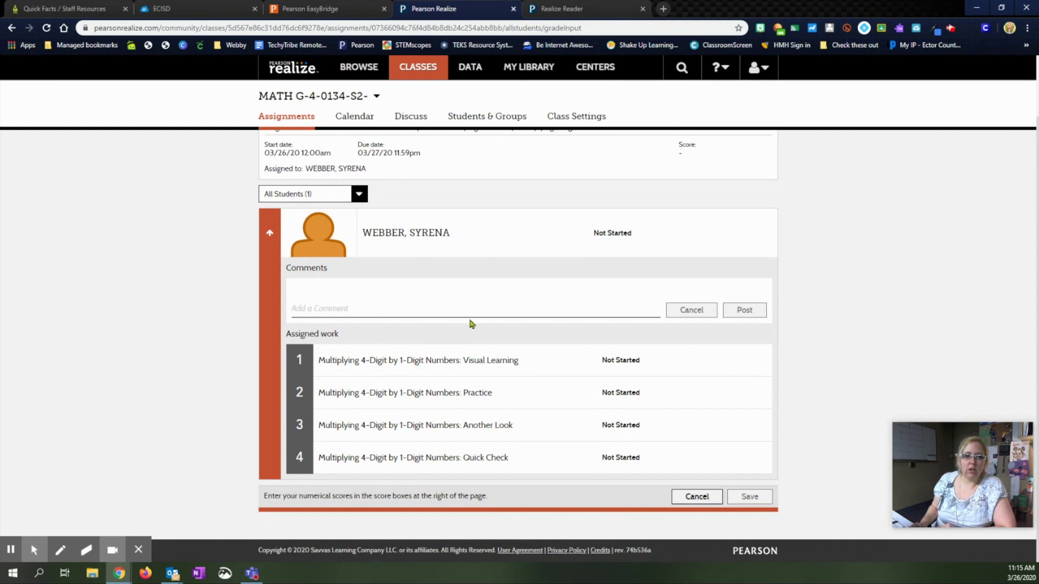
pyautogui.click(697, 496)
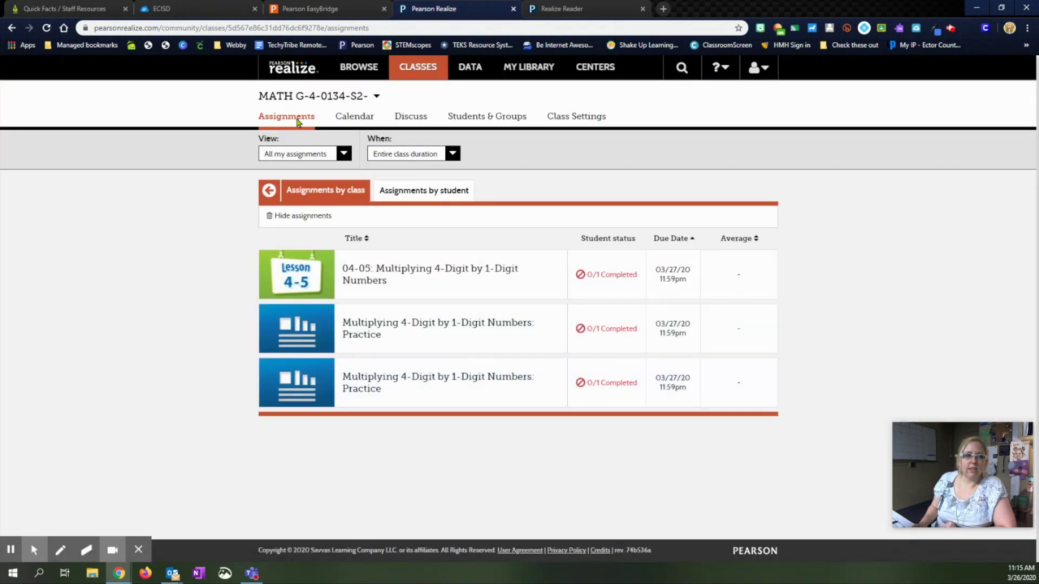
# Step: View the MATH class's March 2020 calendar and discussions, ending on Class Settings
pyautogui.click(363, 120)
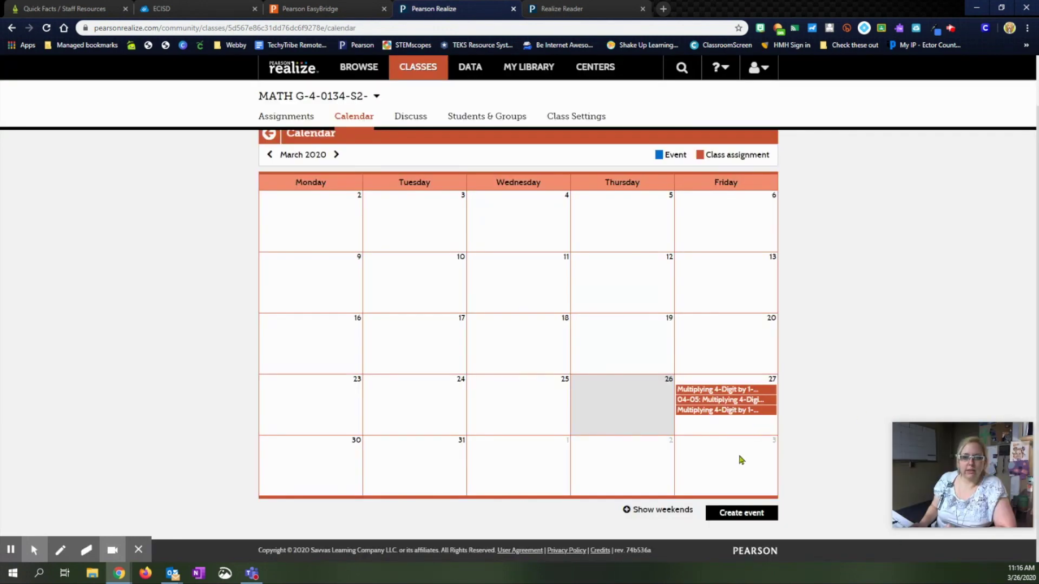
pyautogui.click(411, 117)
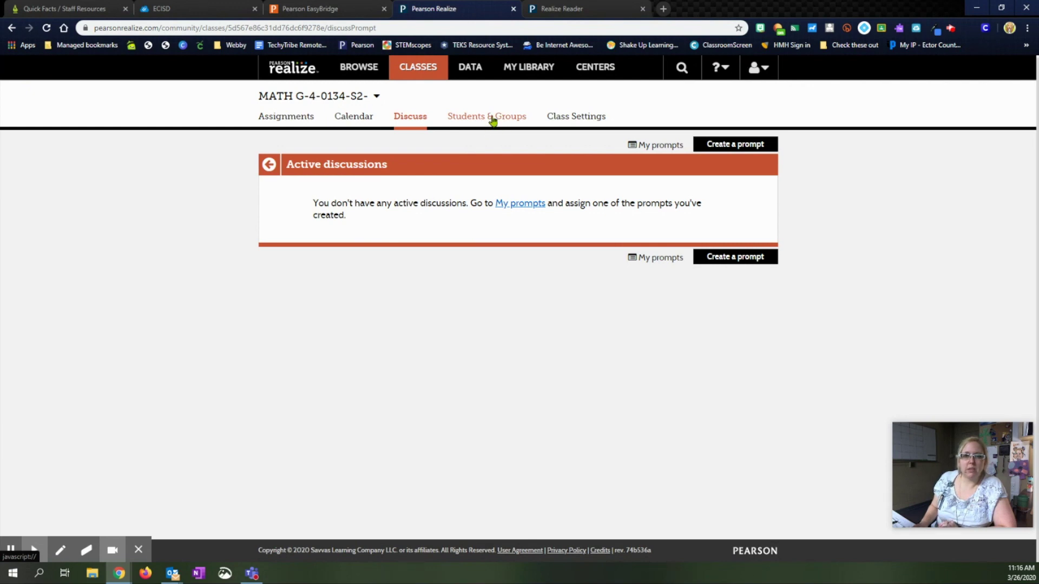
pyautogui.click(576, 119)
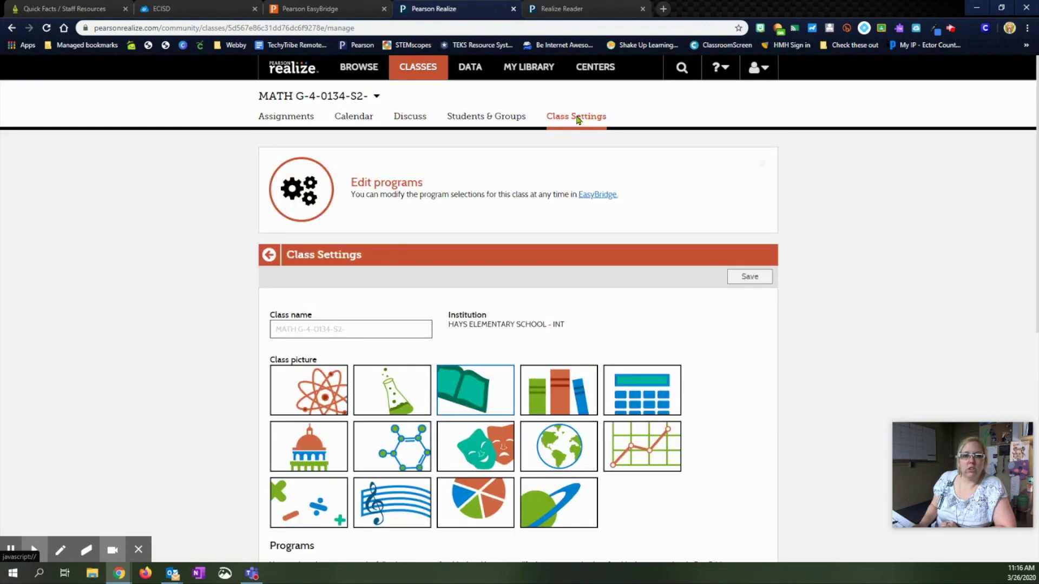
# Step: Scroll through the class name and picture settings, then show the Data page's Select a Class list
pyautogui.scroll(-3, 567, 249)
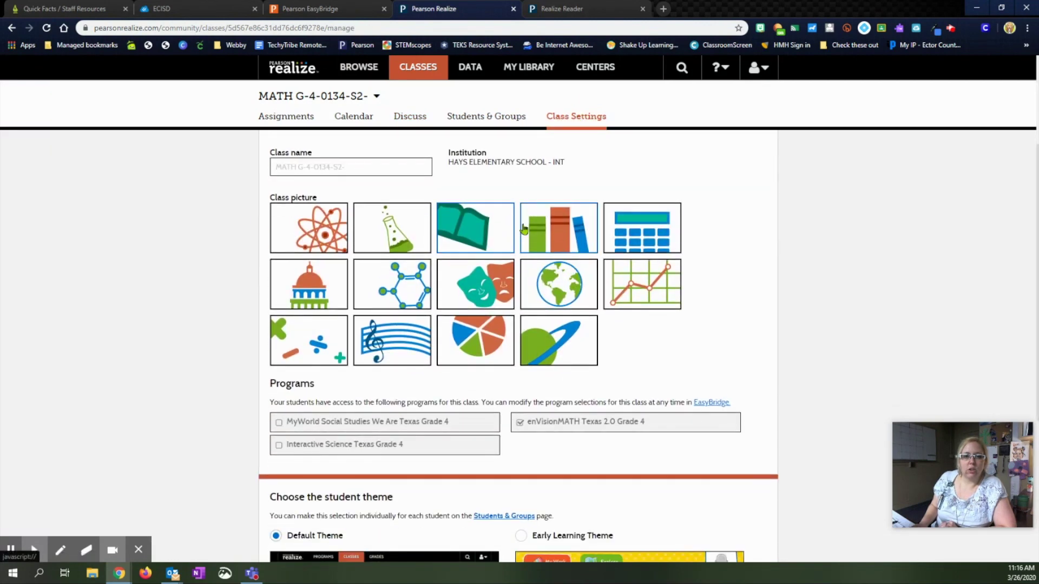
pyautogui.scroll(3, 517, 347)
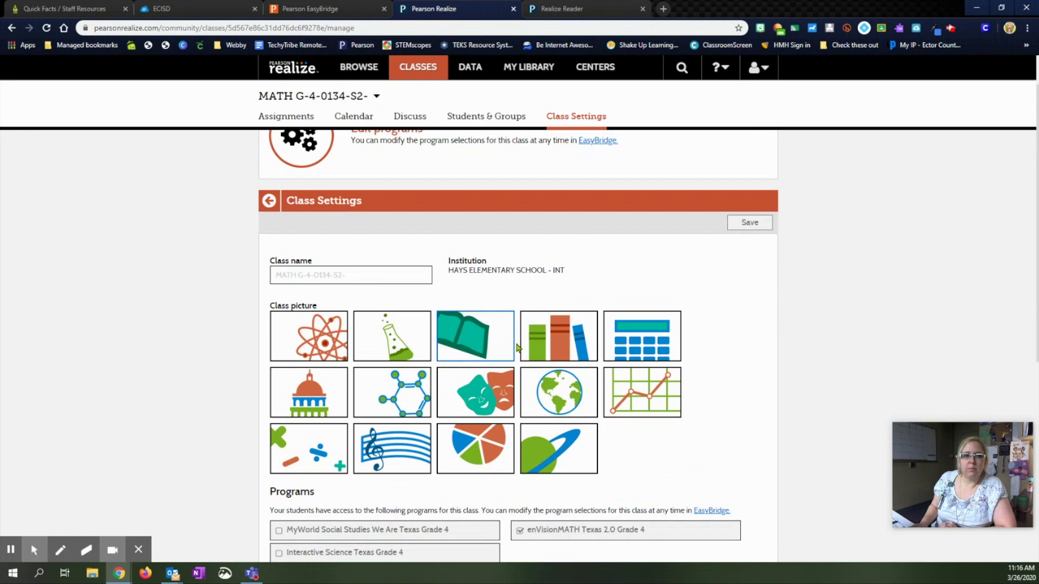
pyautogui.scroll(-7, 525, 319)
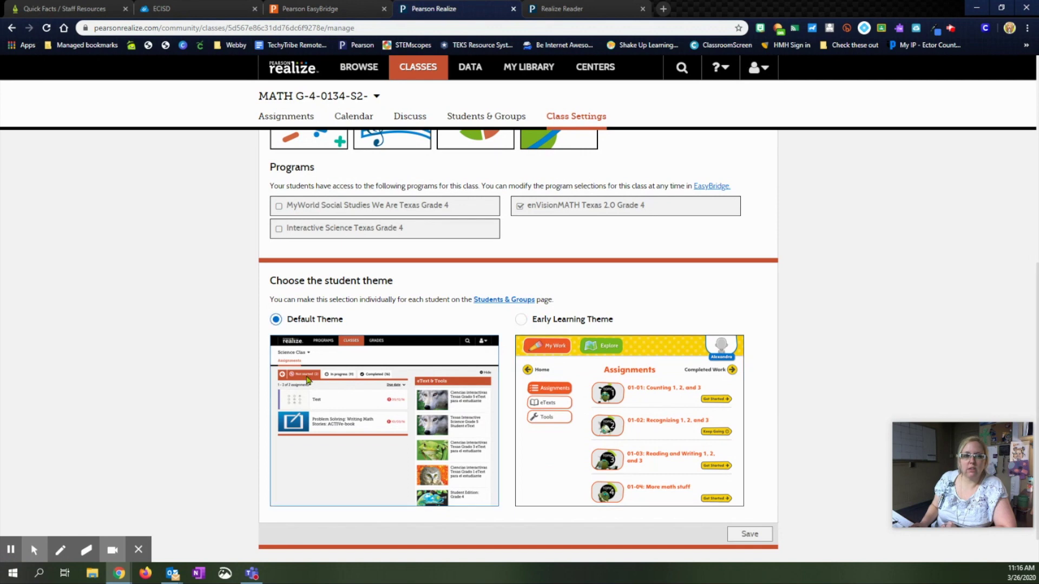
pyautogui.scroll(-1, 492, 376)
pyautogui.scroll(8, 446, 366)
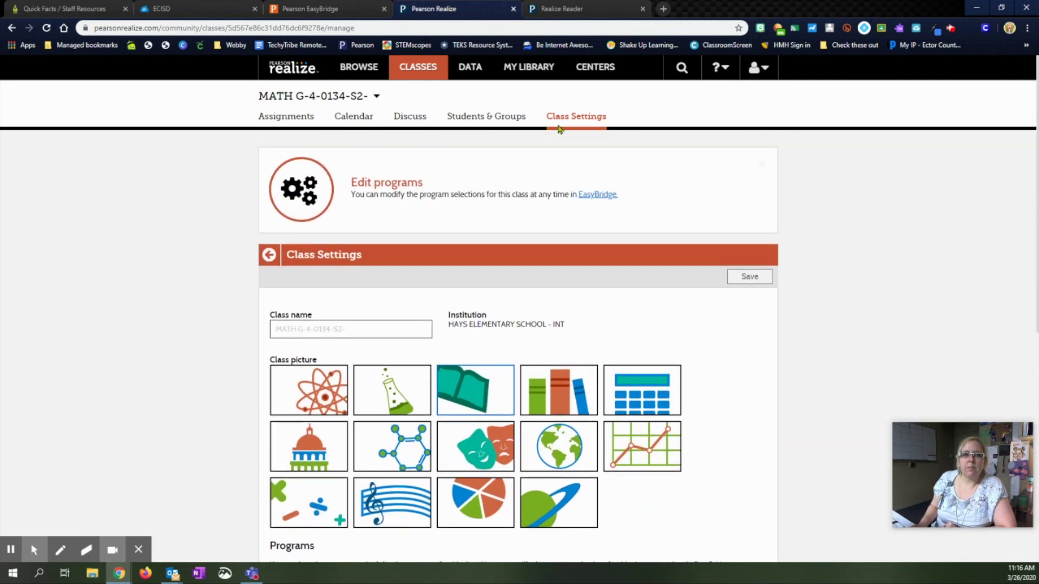
pyautogui.moveTo(34, 550)
pyautogui.click(63, 524)
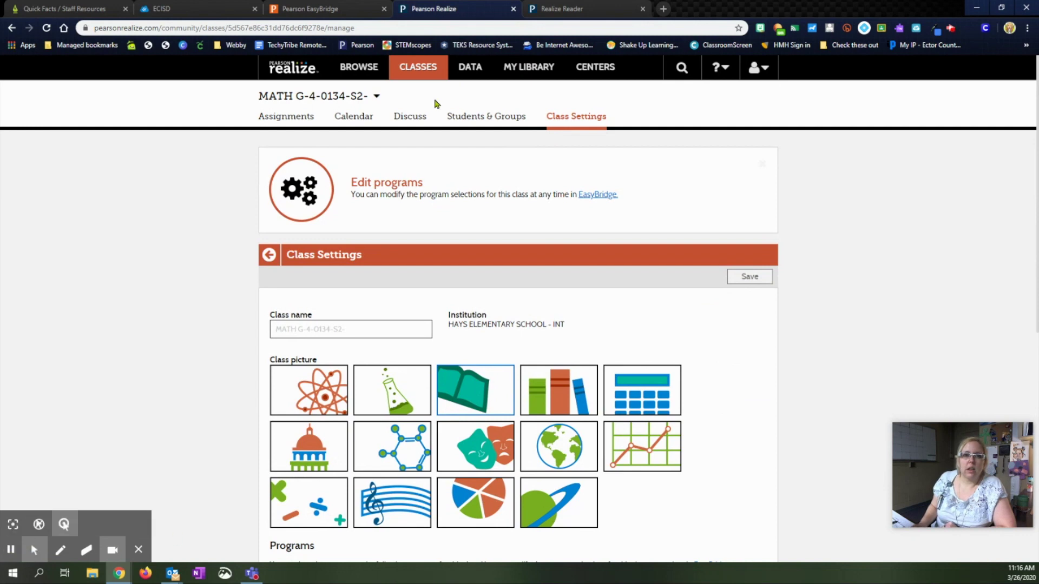
pyautogui.click(470, 69)
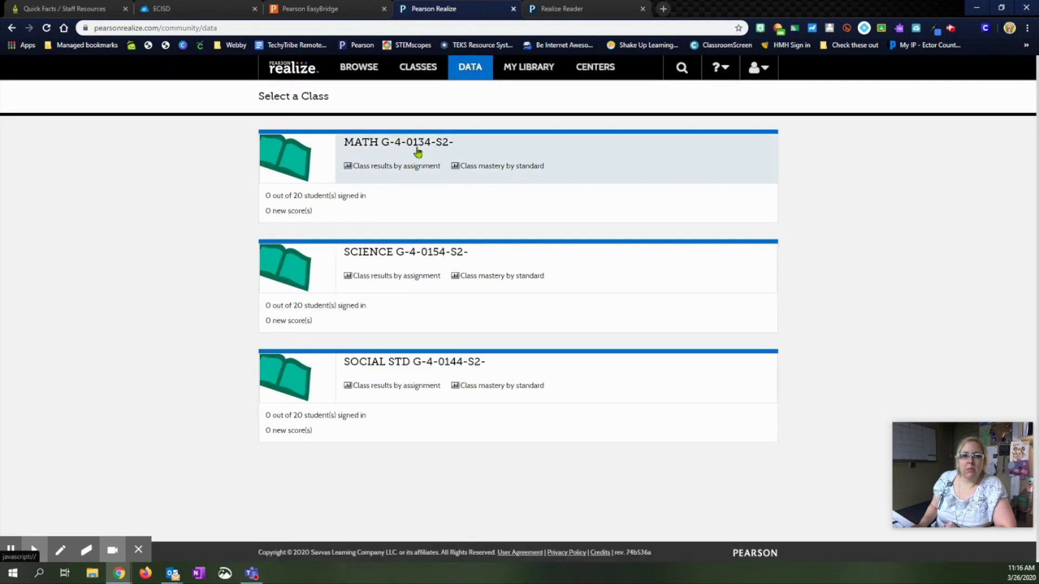
# Step: View the MATH class's results by assignment, open the empty My Library, then browse Centers
pyautogui.click(348, 141)
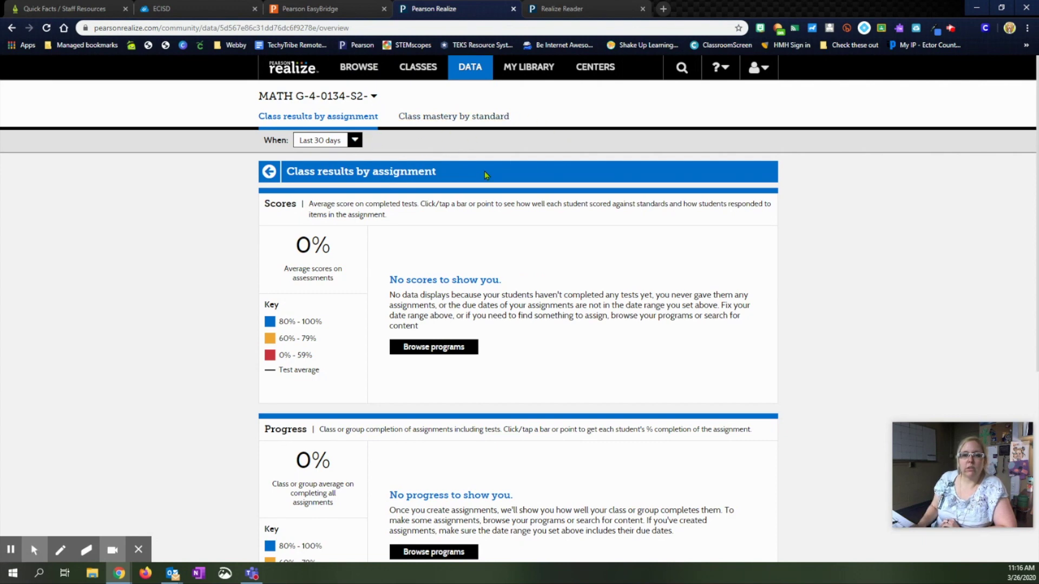
pyautogui.click(518, 76)
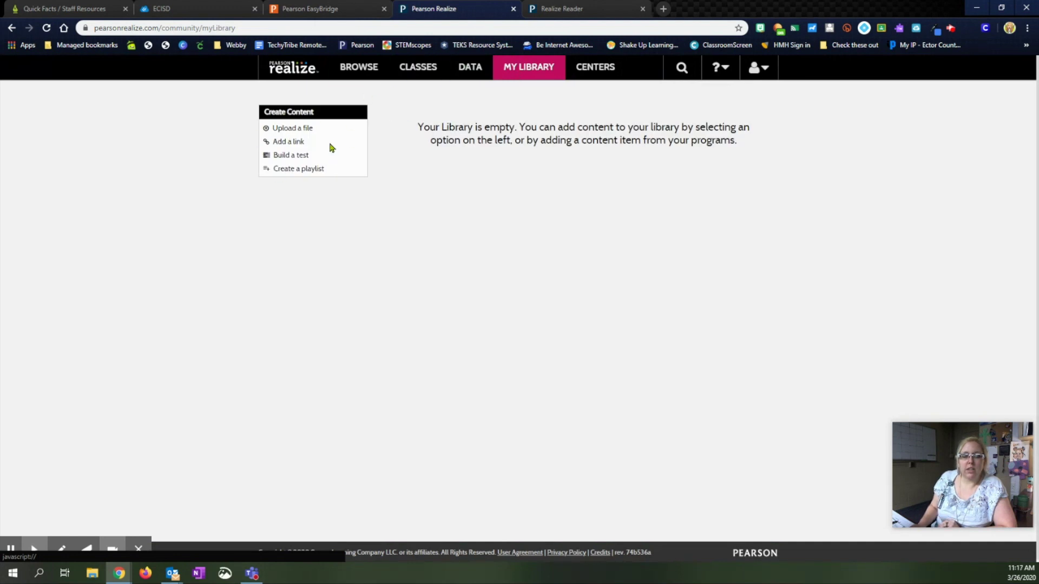
pyautogui.click(605, 73)
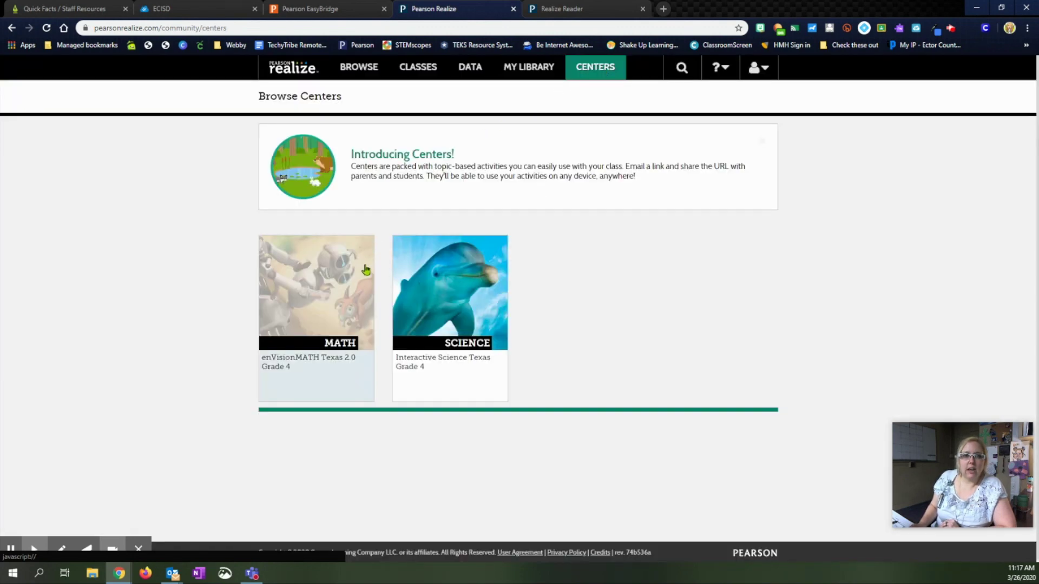
# Step: Drill into enVisionMATH Topic 08 > 08-02 Division as Sharing and preview its Center Games worksheet
pyautogui.click(342, 293)
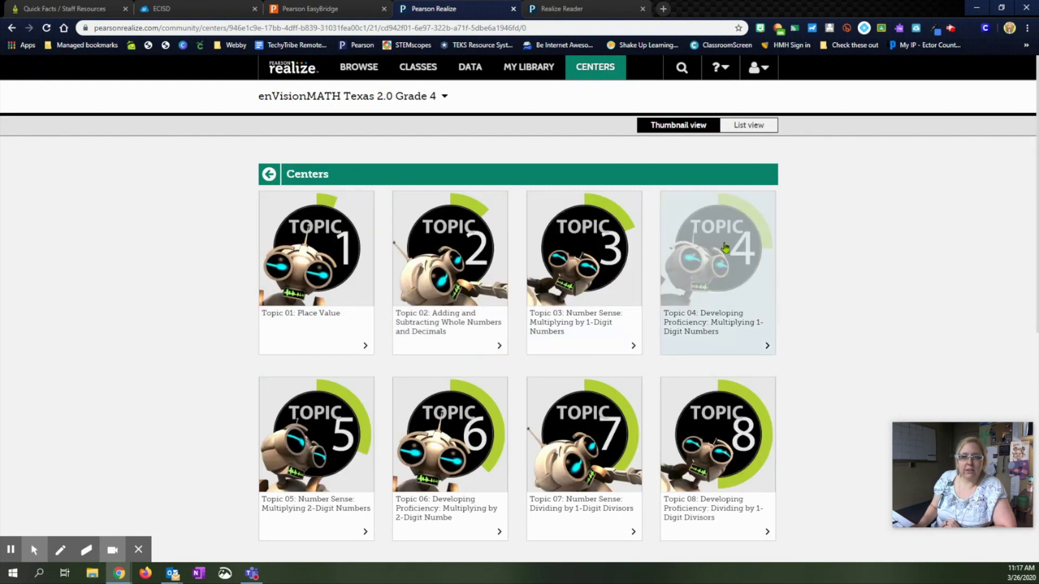
pyautogui.click(688, 421)
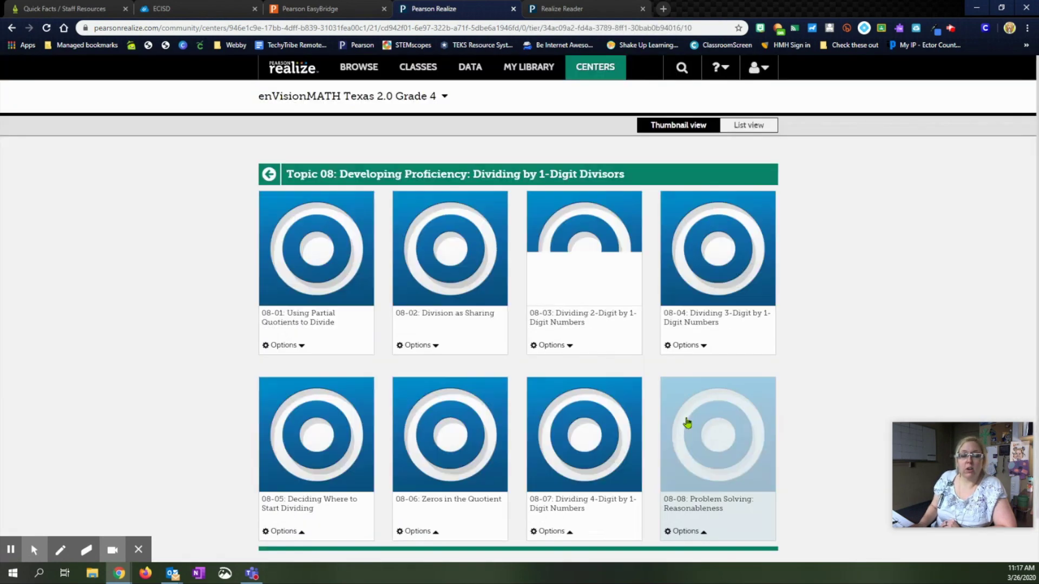
pyautogui.click(422, 254)
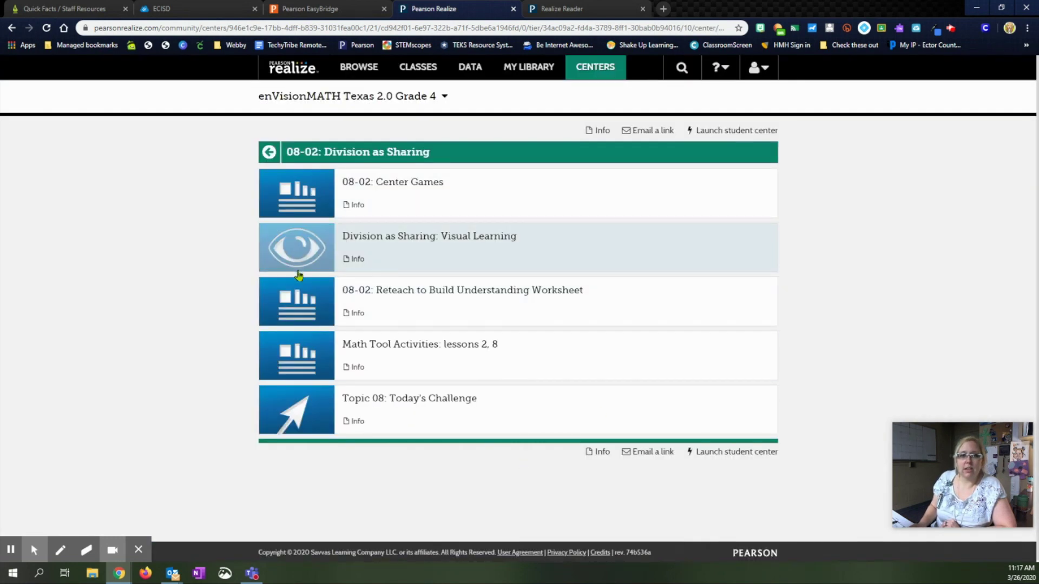
pyautogui.click(399, 197)
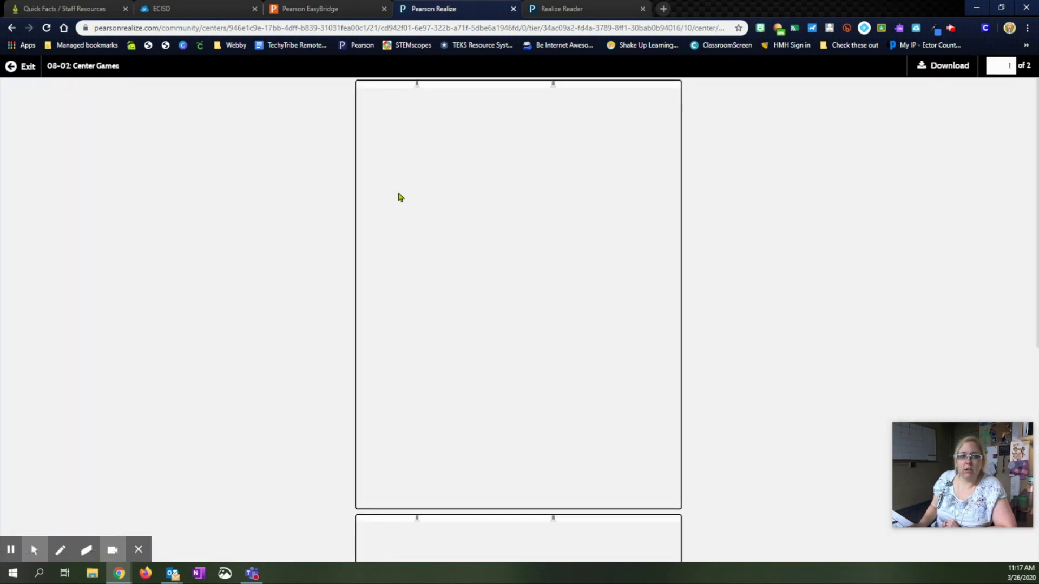
# Step: Scroll through the Display the Digits worksheet, close the preview, and return to the Realize home page
pyautogui.scroll(-3, 443, 227)
pyautogui.scroll(-4, 443, 227)
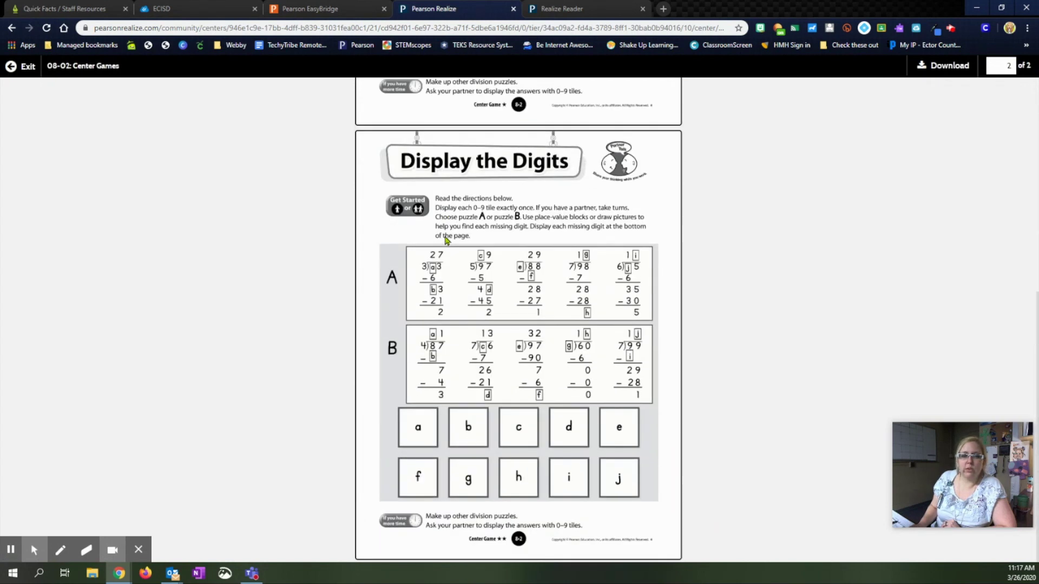
pyautogui.scroll(7, 442, 238)
pyautogui.click(34, 550)
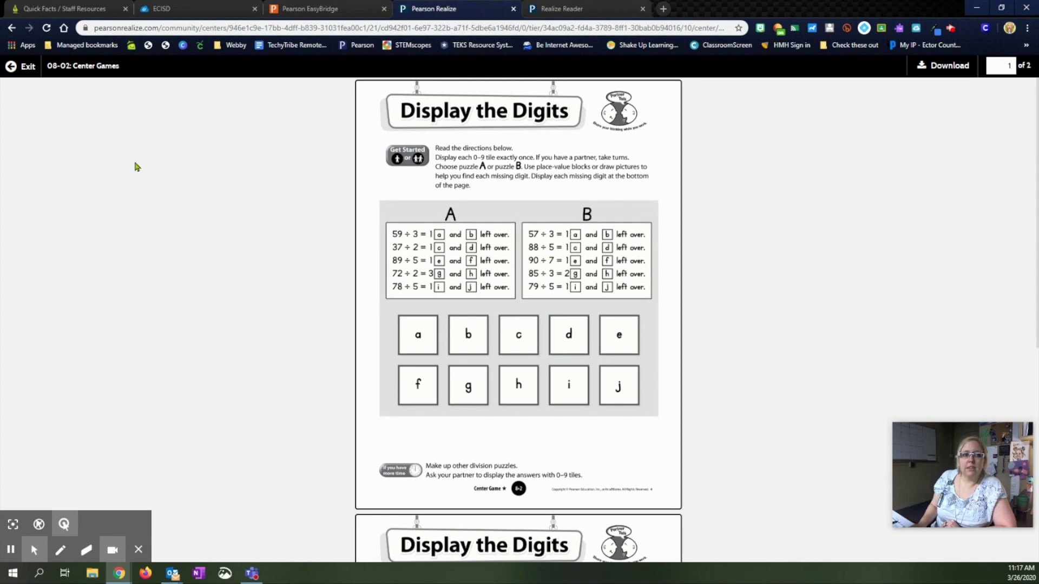
pyautogui.click(20, 68)
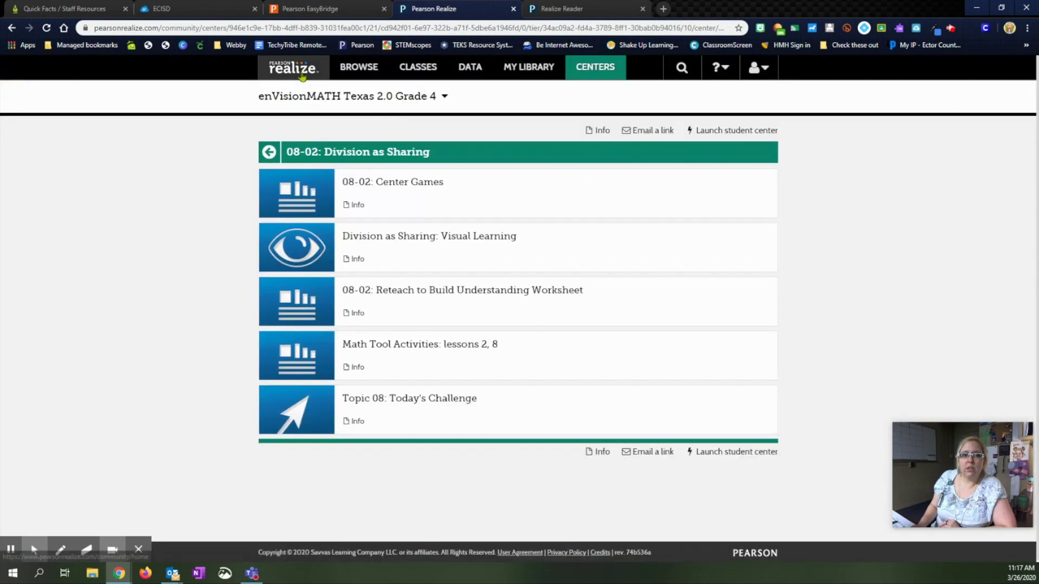
pyautogui.click(300, 75)
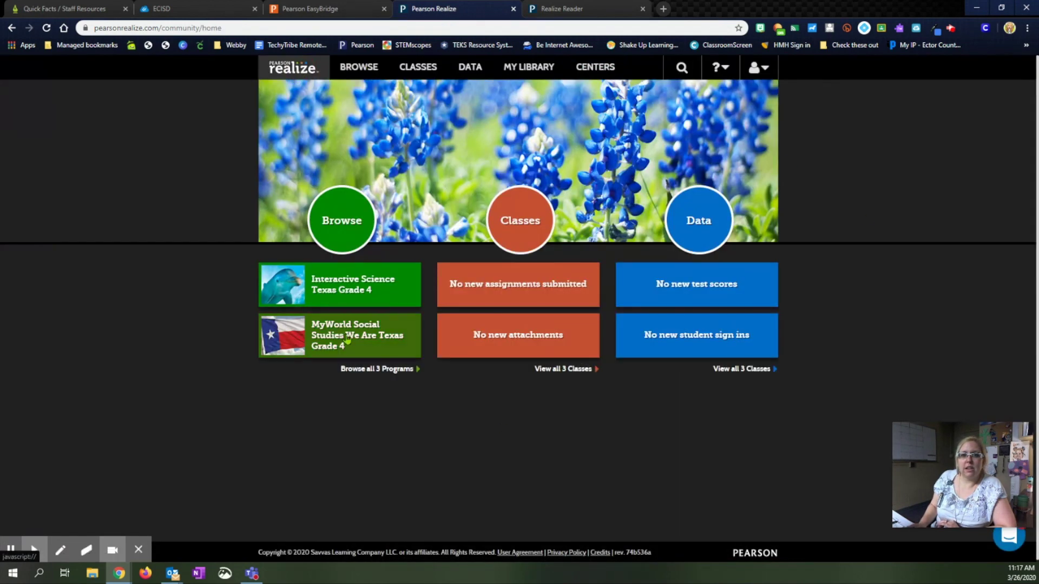